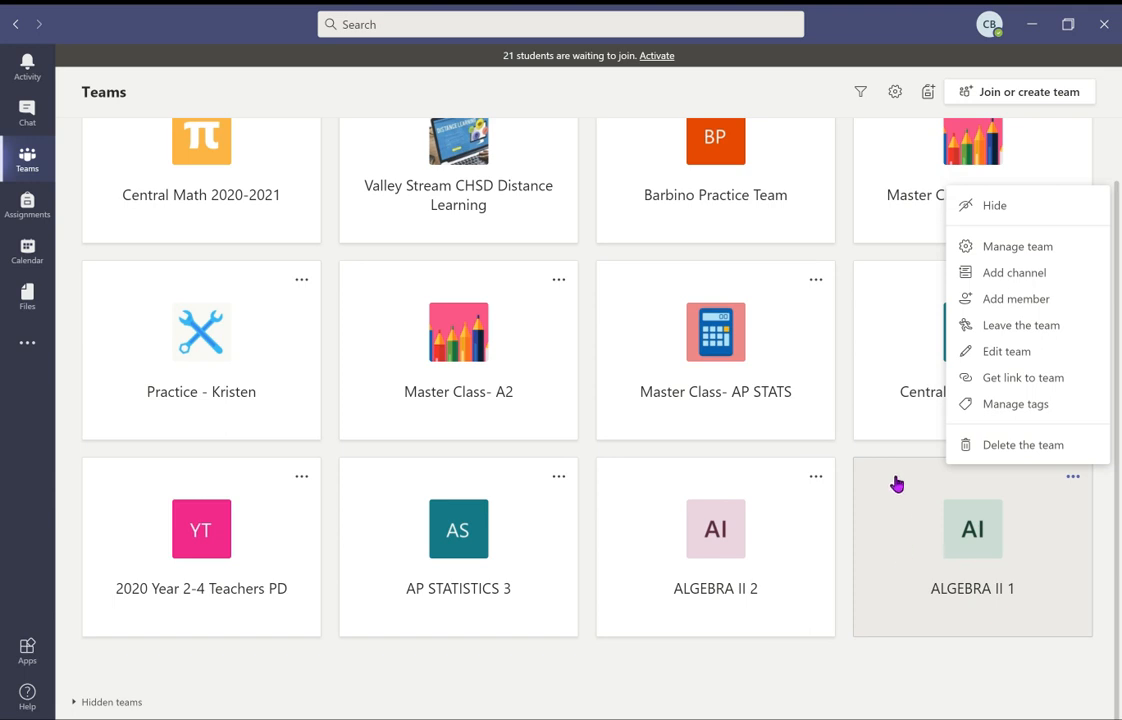
- Open the ALGEBRA II 1 team's details and rename the class to "ALGEBRA II per. 1-" followed by the teacher's surname
{"action": "left_click", "coordinate": [1055, 532]}
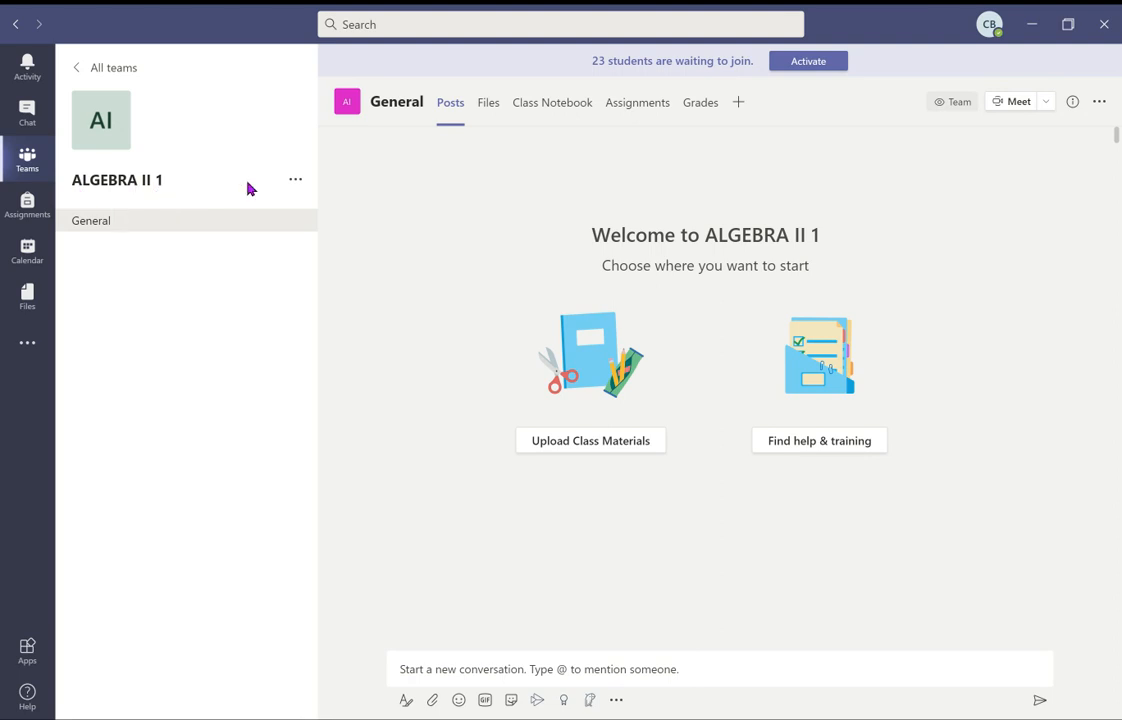
{"action": "left_click", "coordinate": [297, 181]}
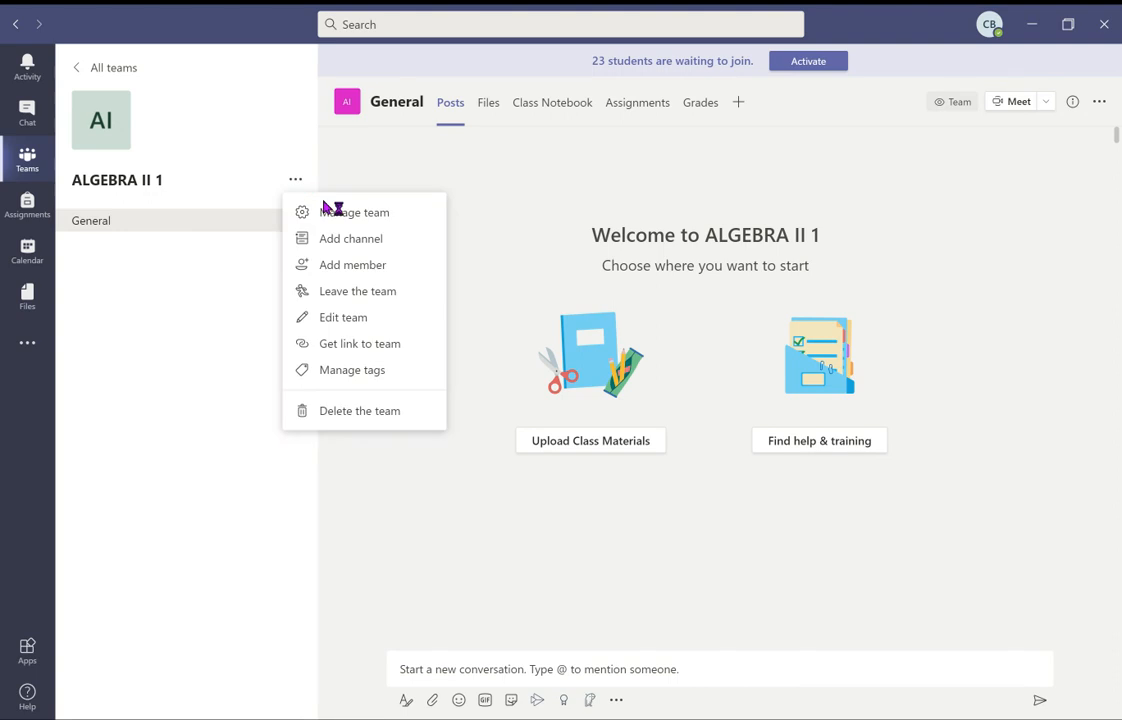
{"action": "left_click", "coordinate": [381, 319]}
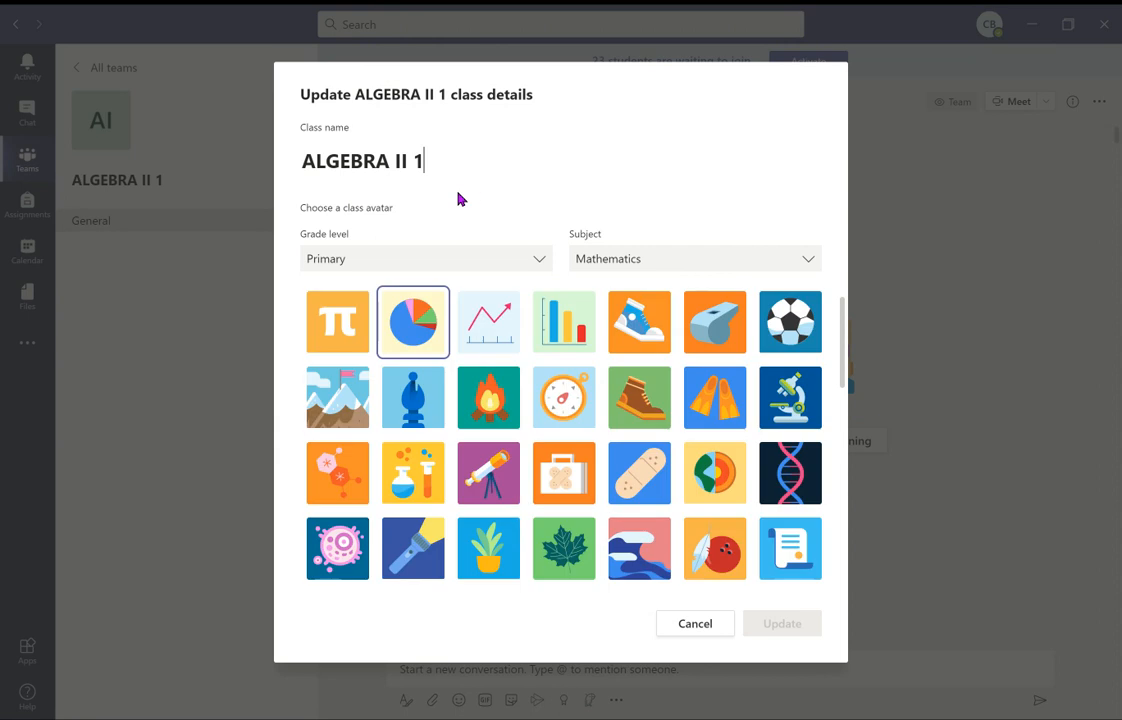
{"action": "key", "text": "BackSpace"}
{"action": "type", "text": "p"}
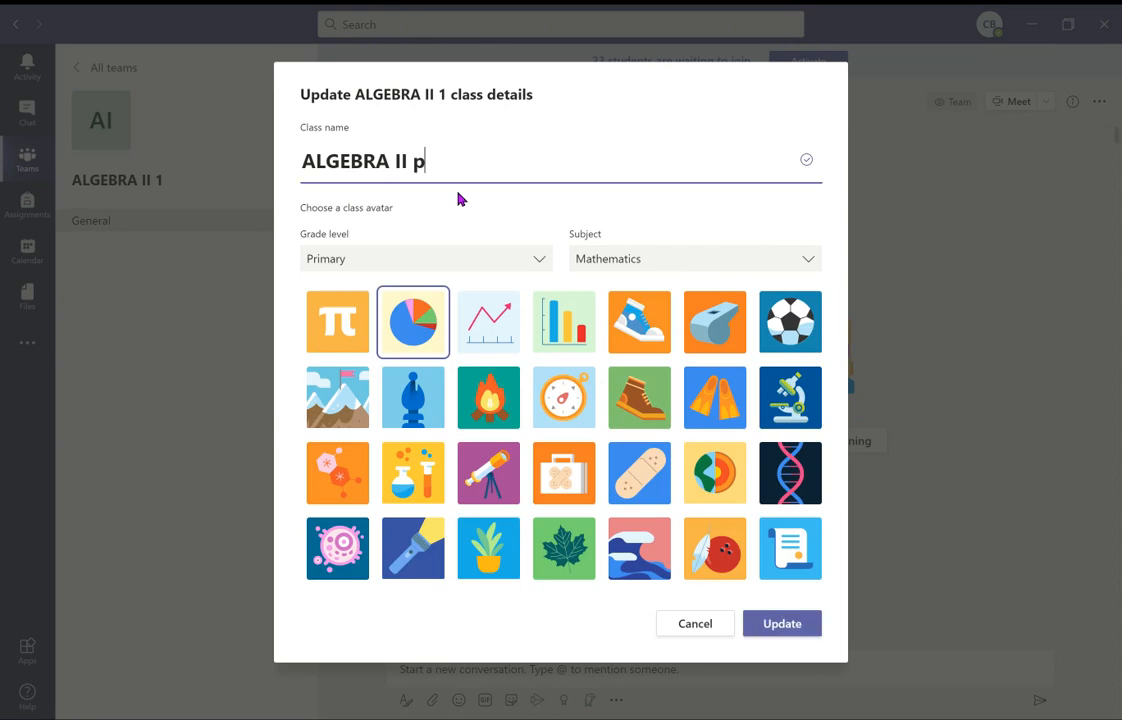
{"action": "type", "text": "er. 1- Barbino"}
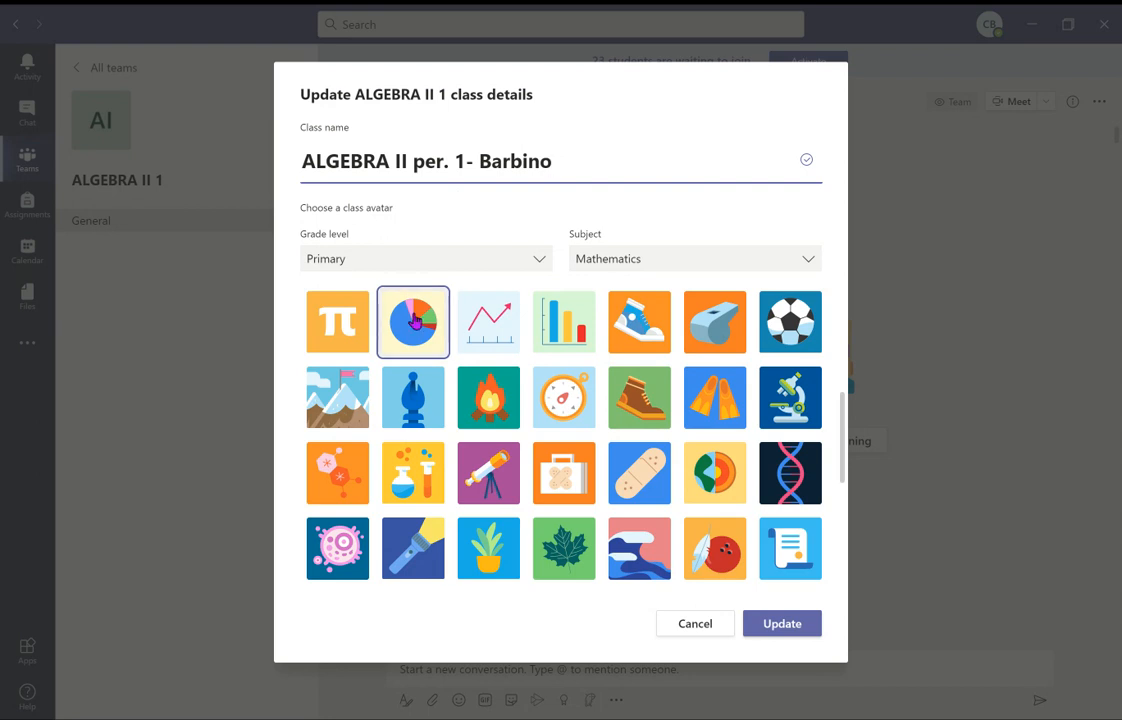
- Set the class grade level to Secondary, choose the blue calculator avatar and update the class details
{"action": "left_click", "coordinate": [461, 260]}
{"action": "left_click", "coordinate": [450, 332]}
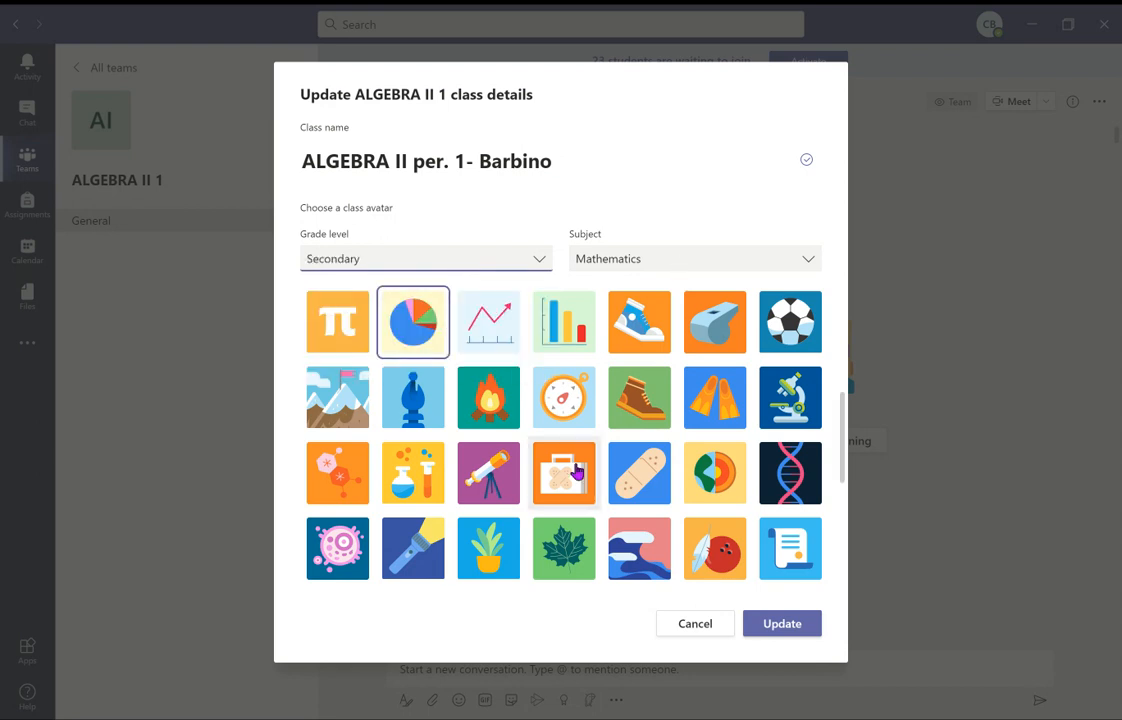
{"action": "left_click_drag", "start_coordinate": [840, 405], "coordinate": [840, 404]}
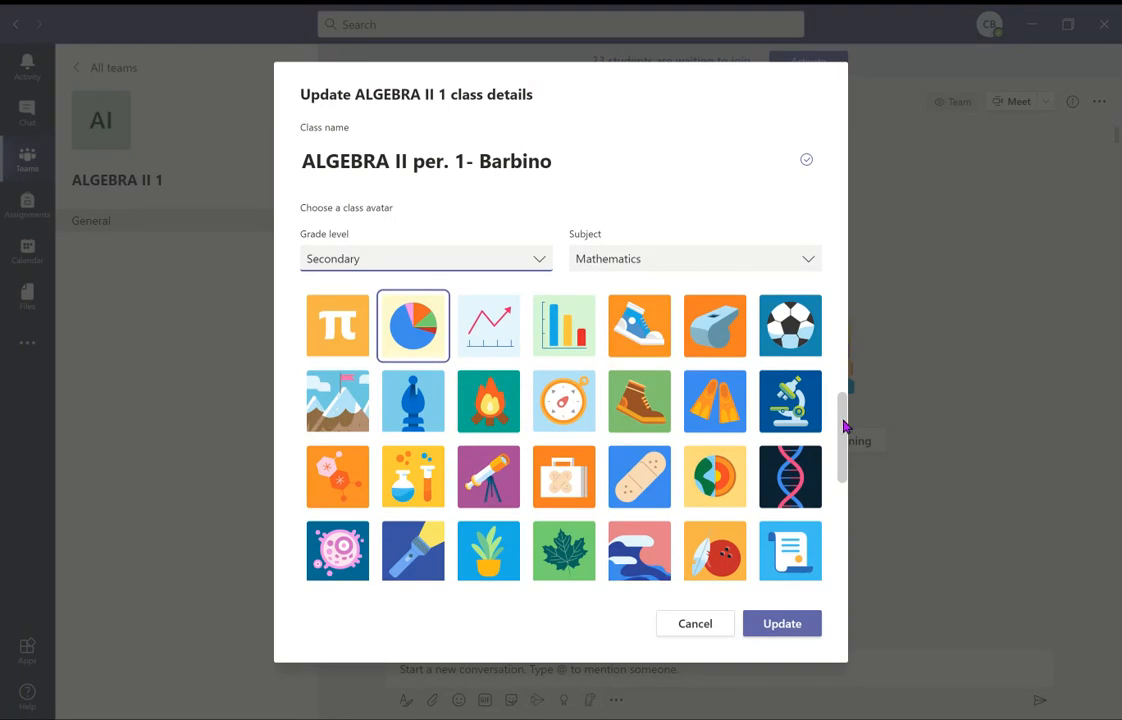
{"action": "left_click_drag", "start_coordinate": [842, 404], "coordinate": [840, 338]}
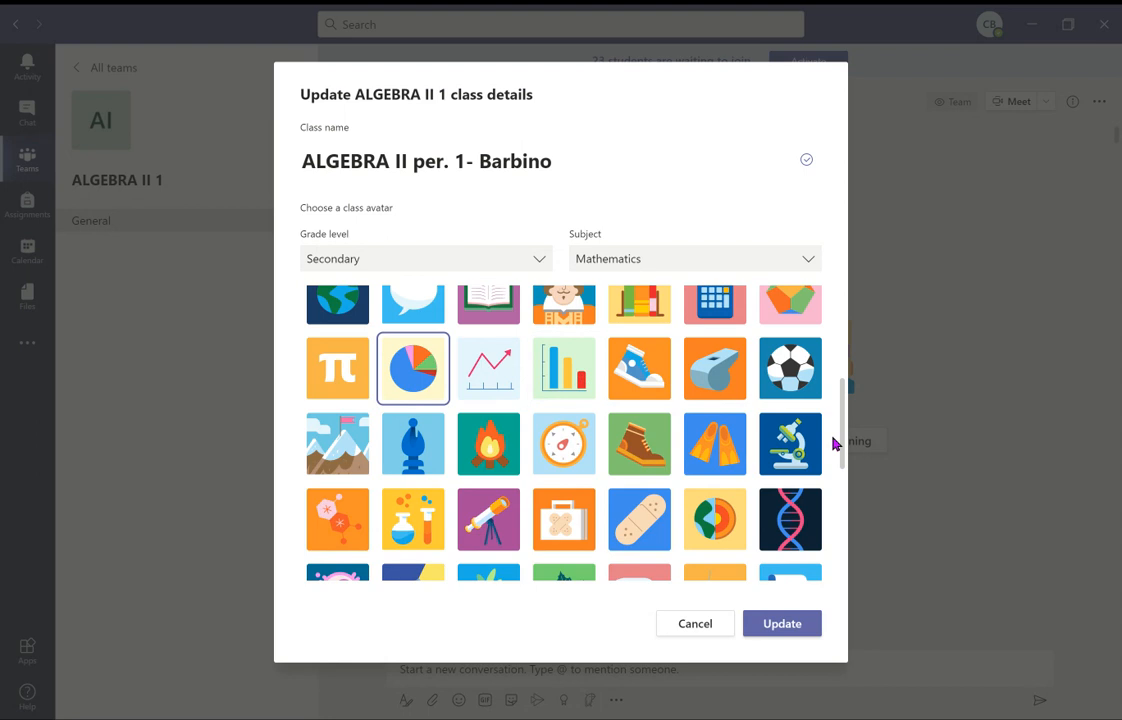
{"action": "left_click_drag", "start_coordinate": [843, 429], "coordinate": [844, 418]}
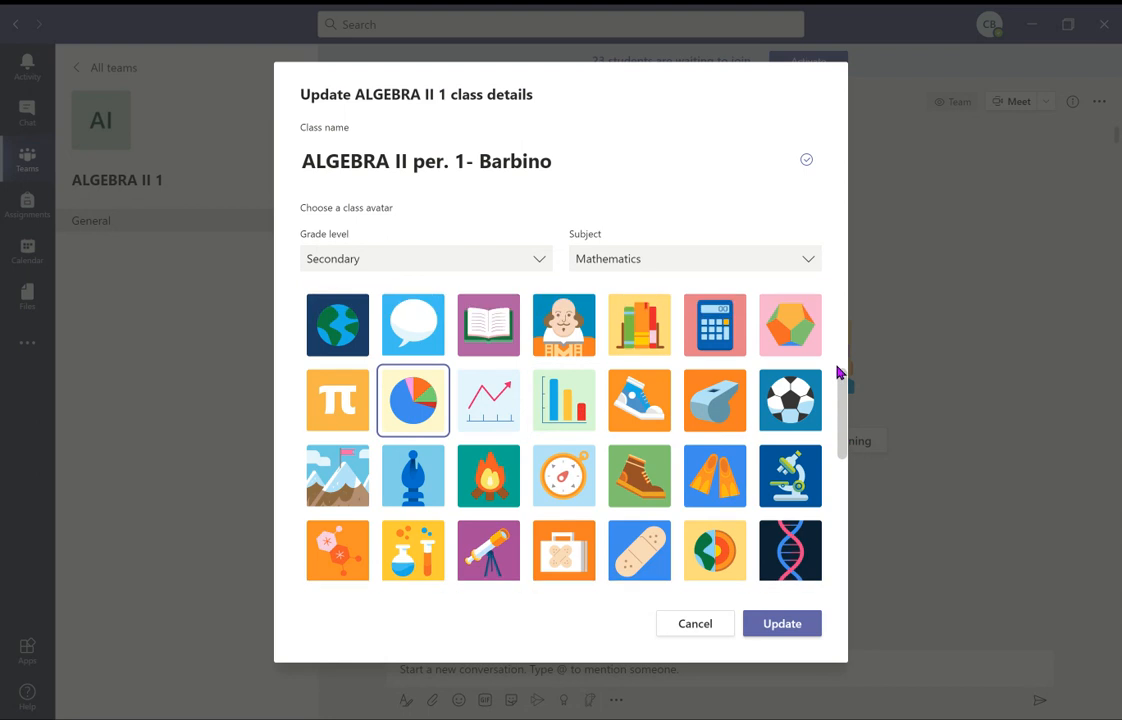
{"action": "scroll", "coordinate": [721, 338], "scroll_direction": "up", "scroll_amount": 1}
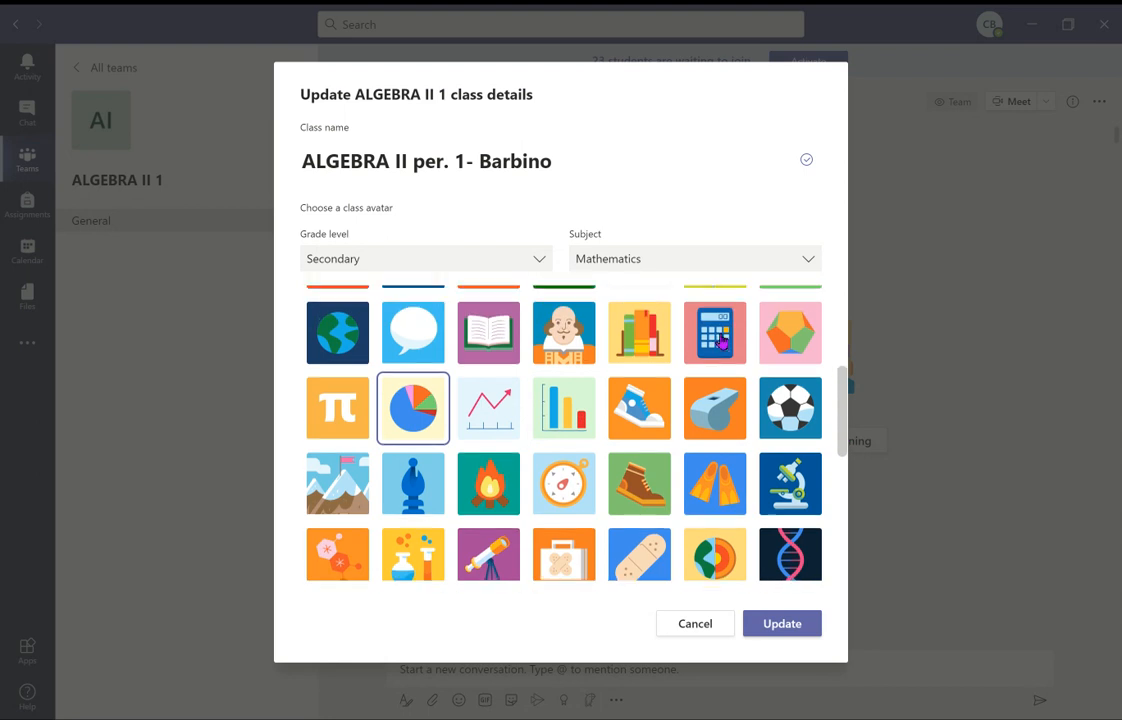
{"action": "scroll", "coordinate": [721, 340], "scroll_direction": "up", "scroll_amount": 2}
{"action": "left_click", "coordinate": [718, 345]}
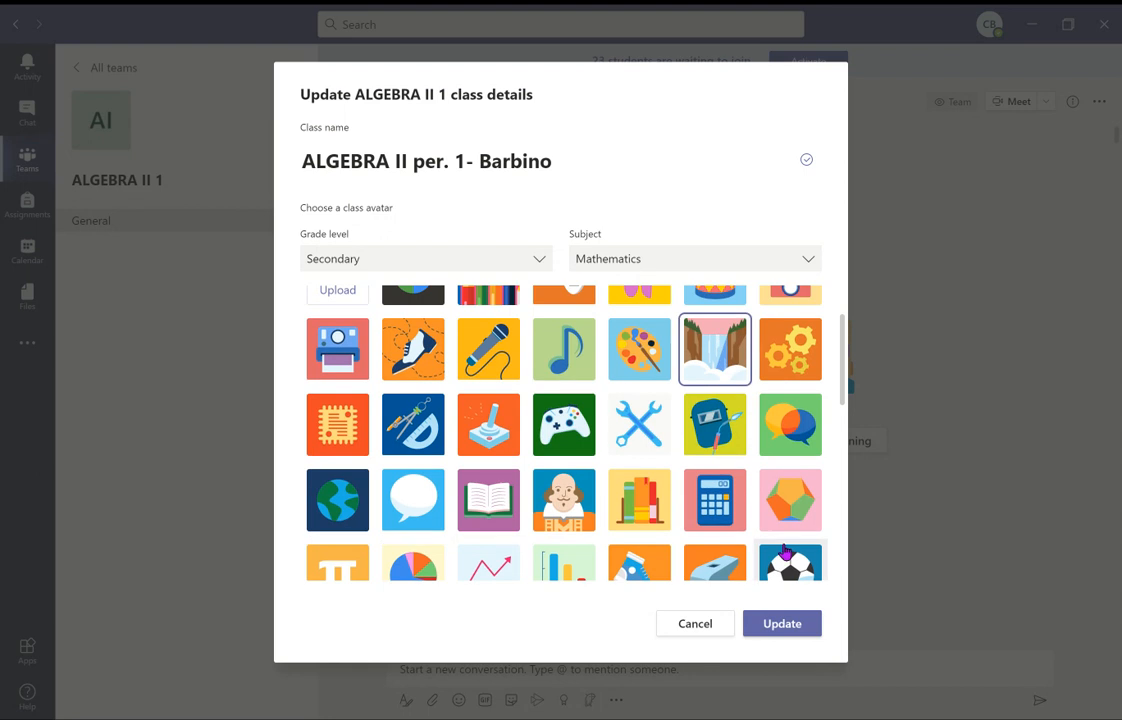
{"action": "left_click", "coordinate": [722, 499]}
{"action": "left_click", "coordinate": [783, 630]}
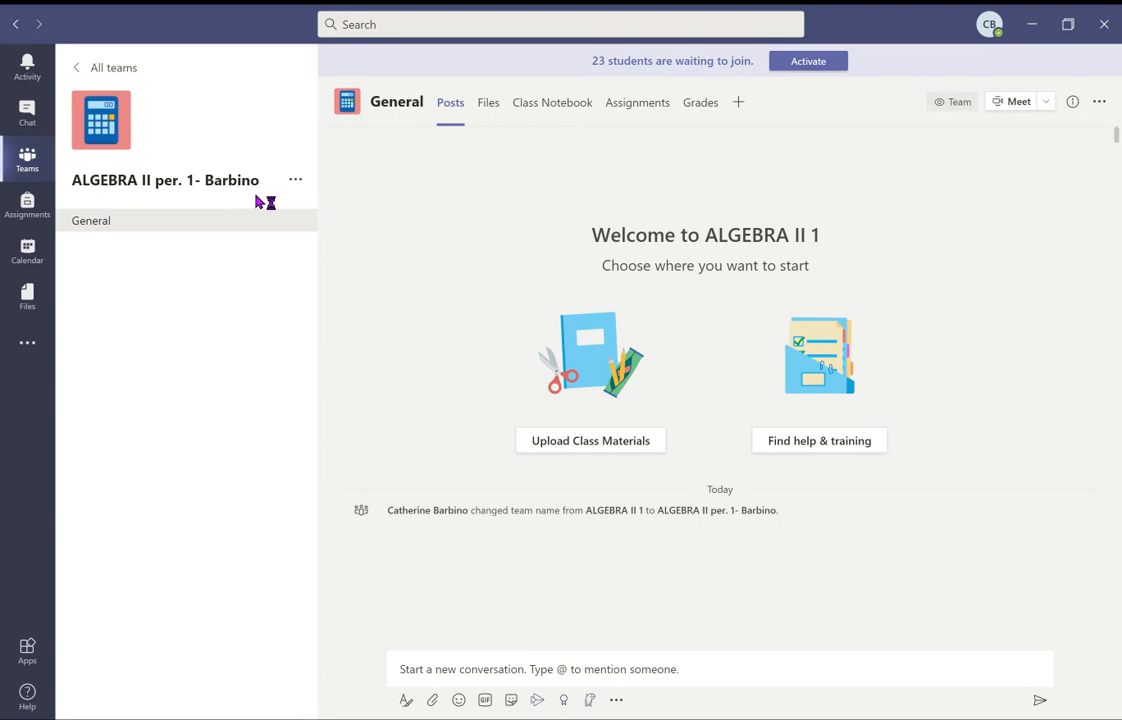
- Add a standard channel named "Live Meetings Channel" to the team, automatically shown in everyone's channel list
{"action": "left_click", "coordinate": [296, 186]}
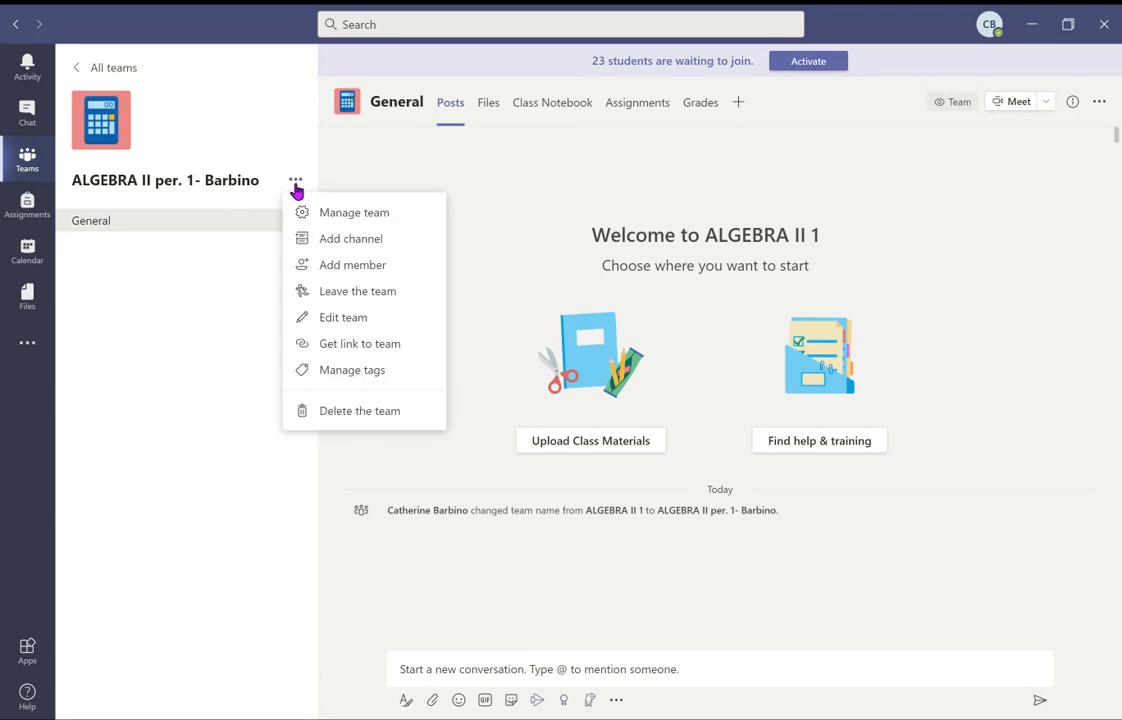
{"action": "left_click", "coordinate": [341, 244]}
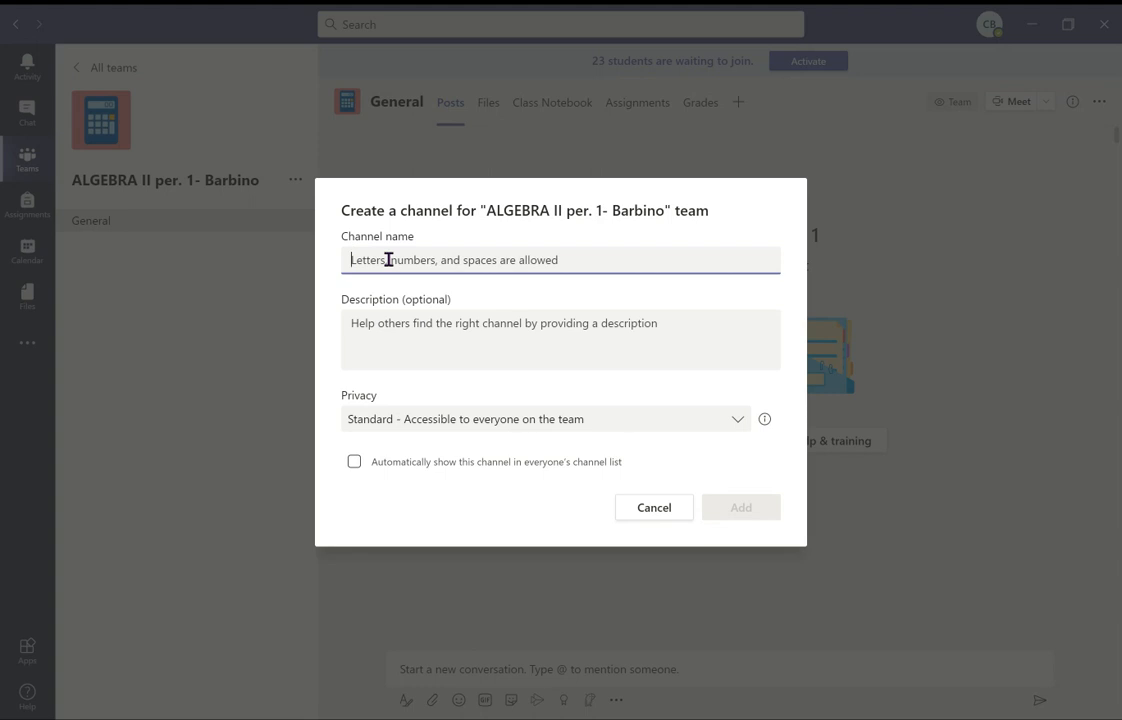
{"action": "type", "text": "Live Me"}
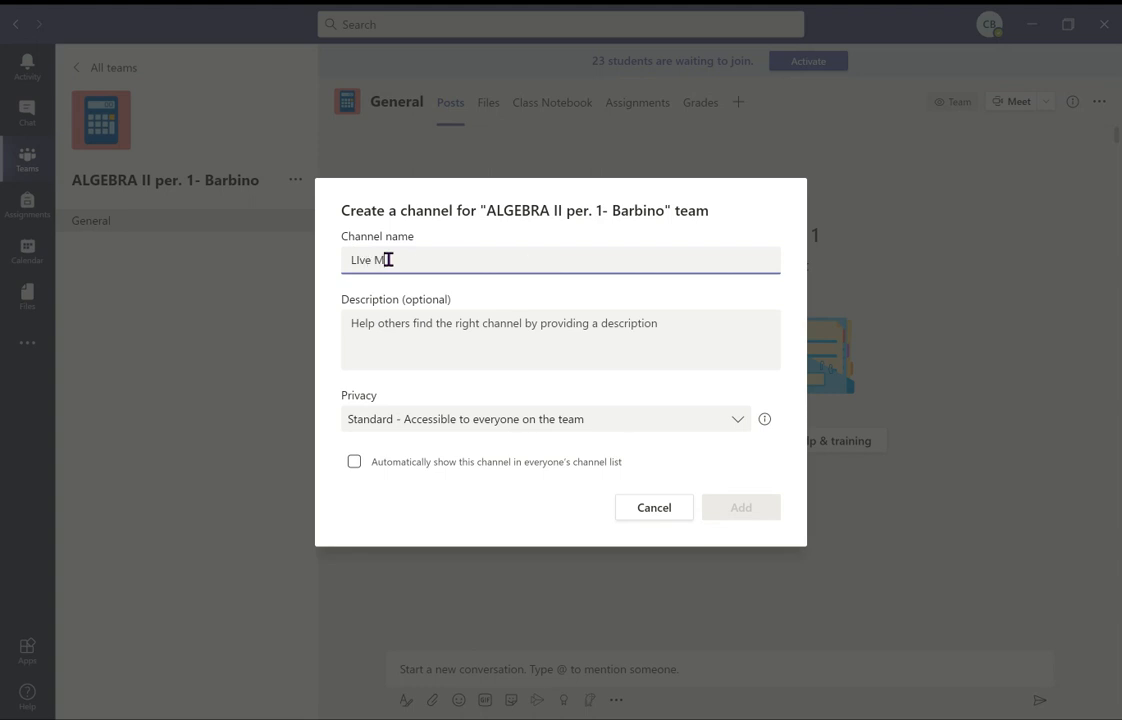
{"action": "key", "text": "BackSpace"}
{"action": "key", "text": "BackSpace"}
{"action": "key", "text": "BackSpace"}
{"action": "key", "text": "BackSpace"}
{"action": "key", "text": "BackSpace"}
{"action": "key", "text": "BackSpace"}
{"action": "type", "text": "ive Meetings Channel"}
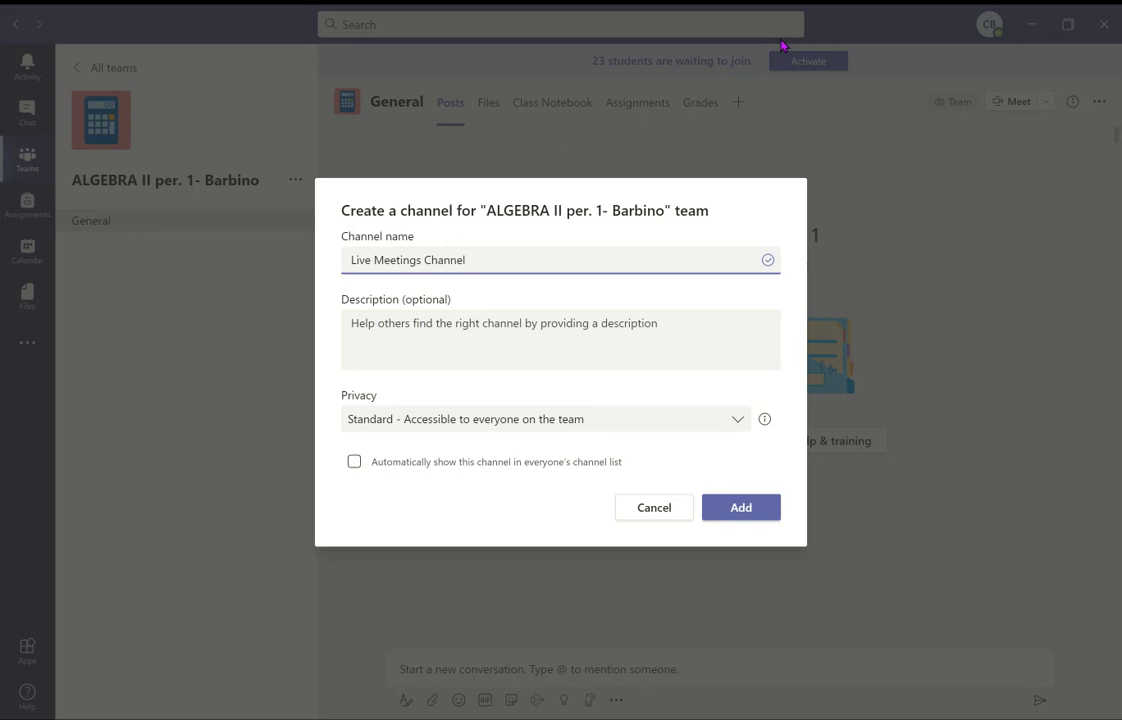
{"action": "left_click", "coordinate": [355, 462]}
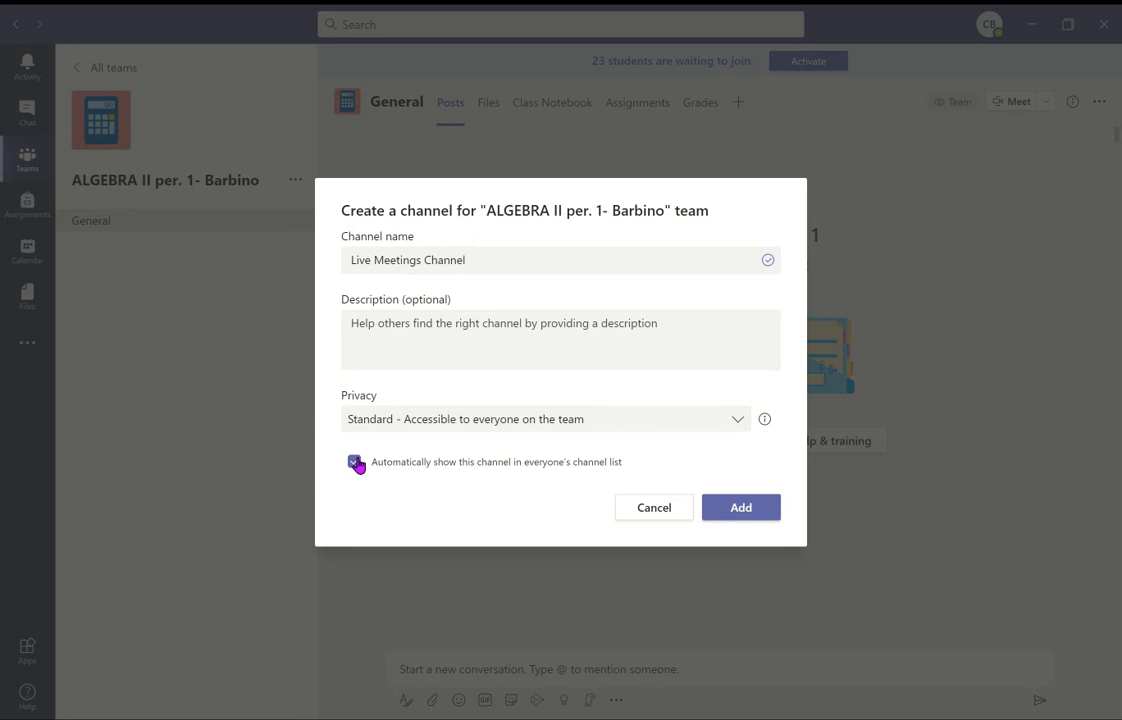
{"action": "left_click", "coordinate": [765, 508]}
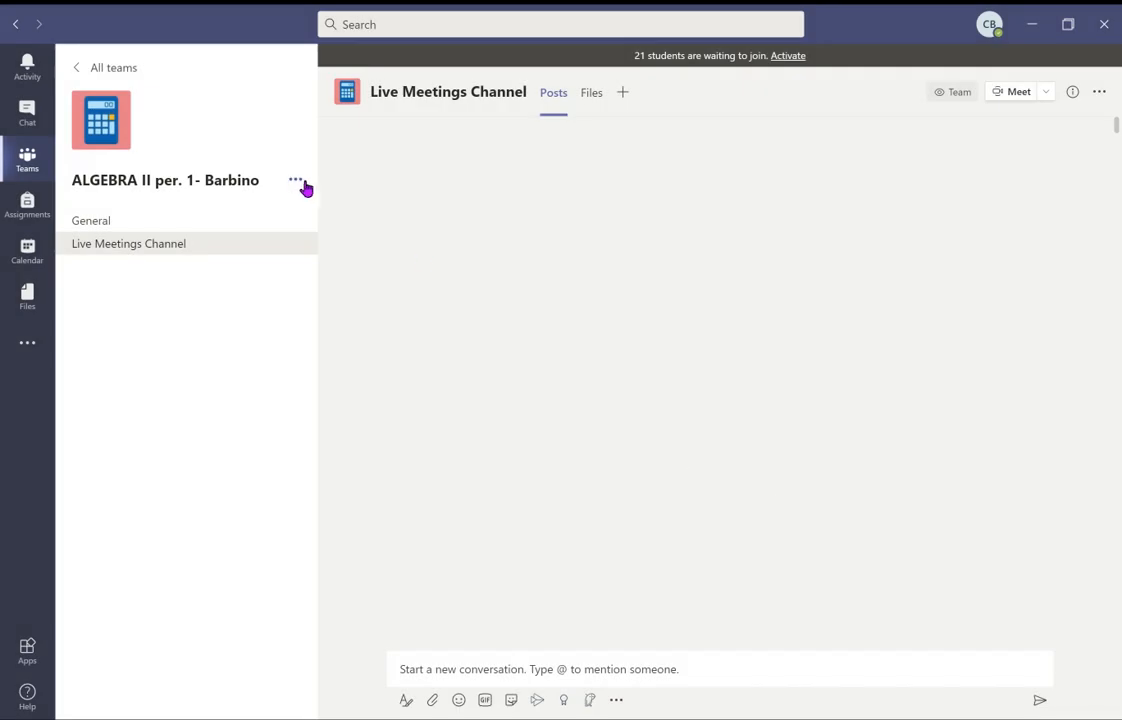
- Add a standard channel named "Homework Help Section" that is automatically shown in everyone's channel list
{"action": "left_click", "coordinate": [295, 181]}
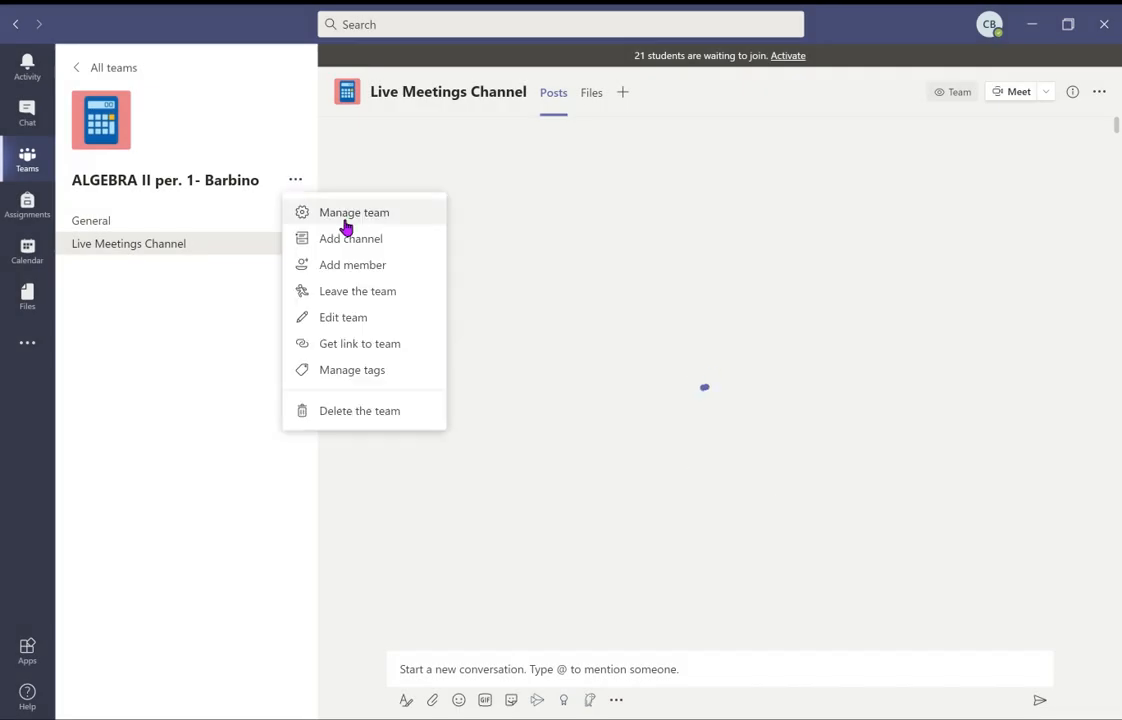
{"action": "left_click", "coordinate": [368, 251]}
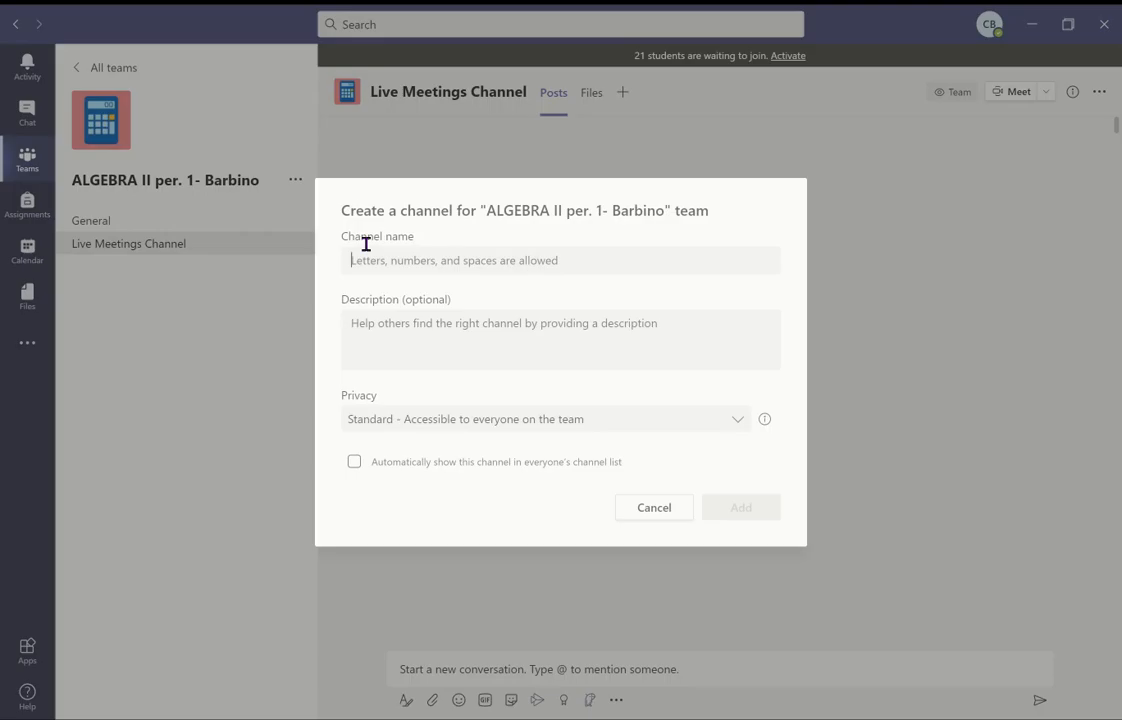
{"action": "type", "text": "Homework"}
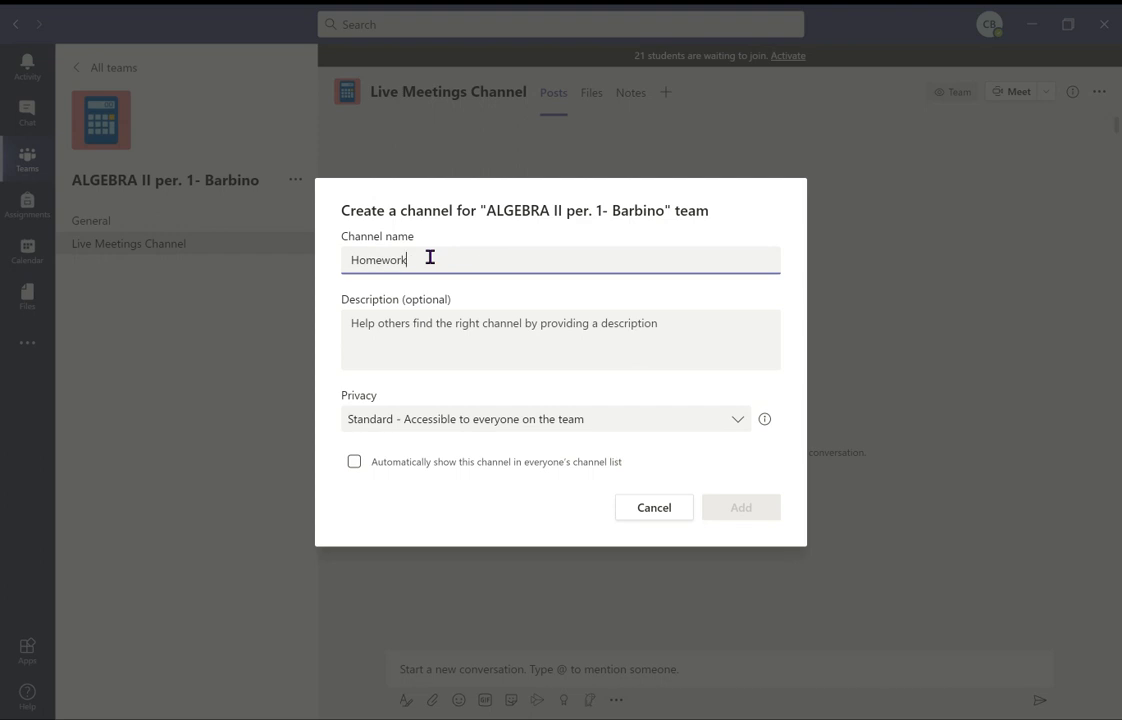
{"action": "type", "text": " Help Section"}
{"action": "left_click", "coordinate": [354, 462]}
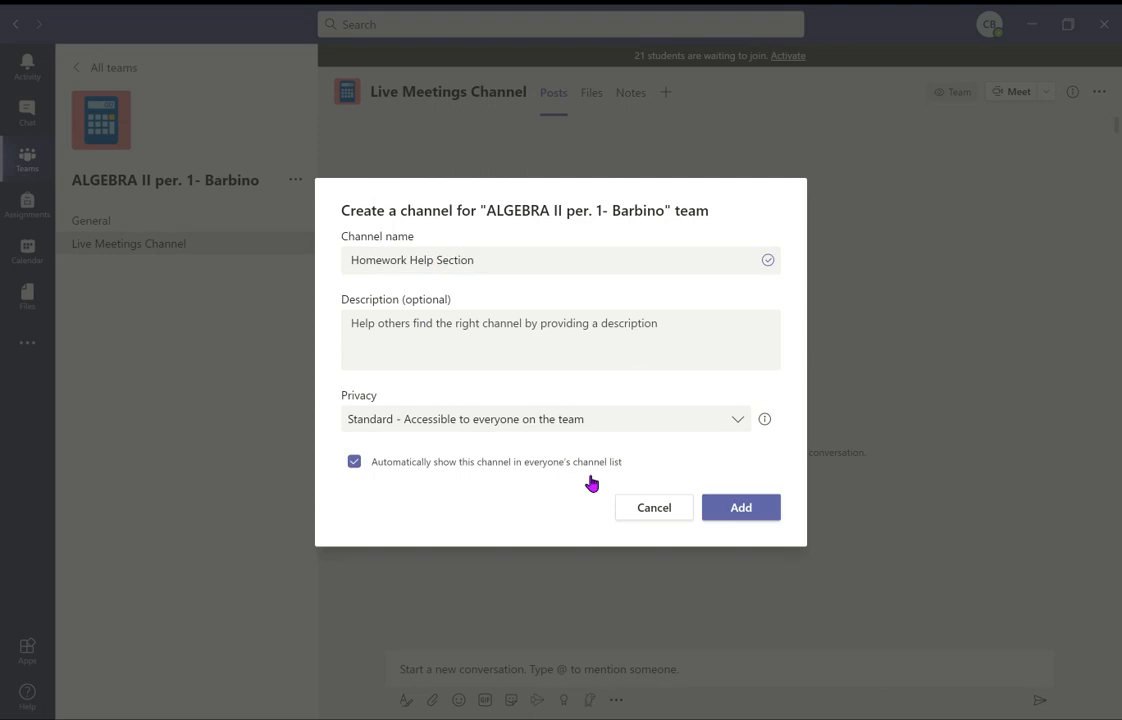
{"action": "left_click", "coordinate": [741, 507]}
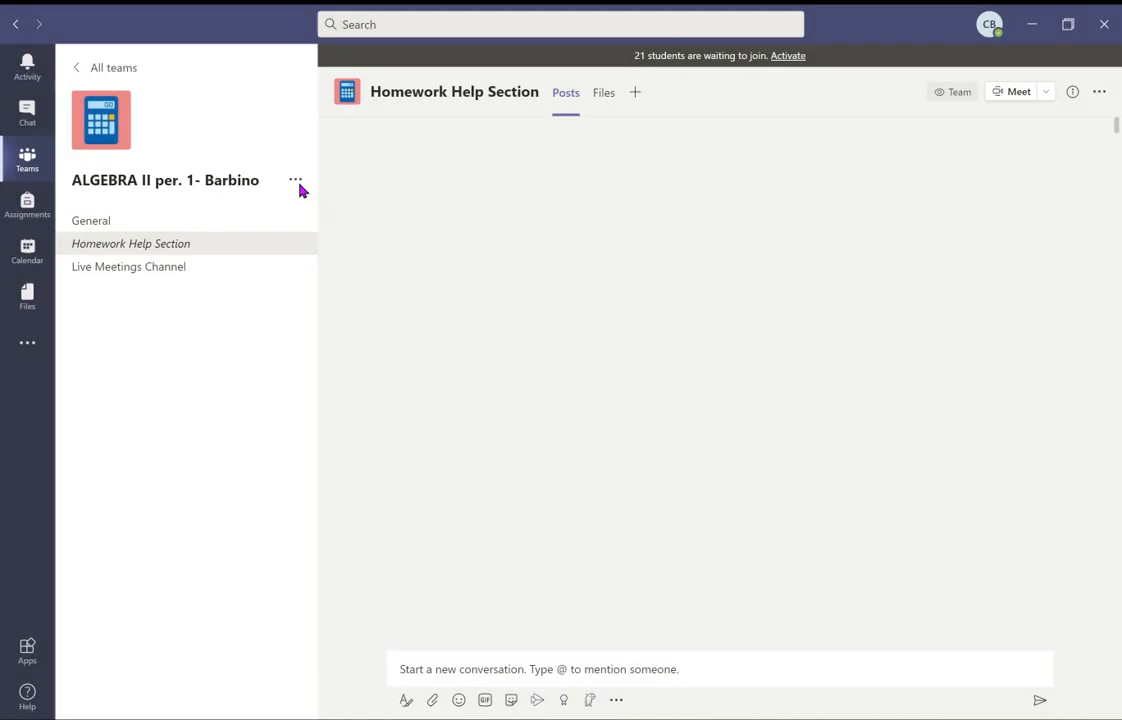
- Add a channel named "Teams and Tech Help Section", automatically shown in everyone's channel list
{"action": "left_click", "coordinate": [296, 182]}
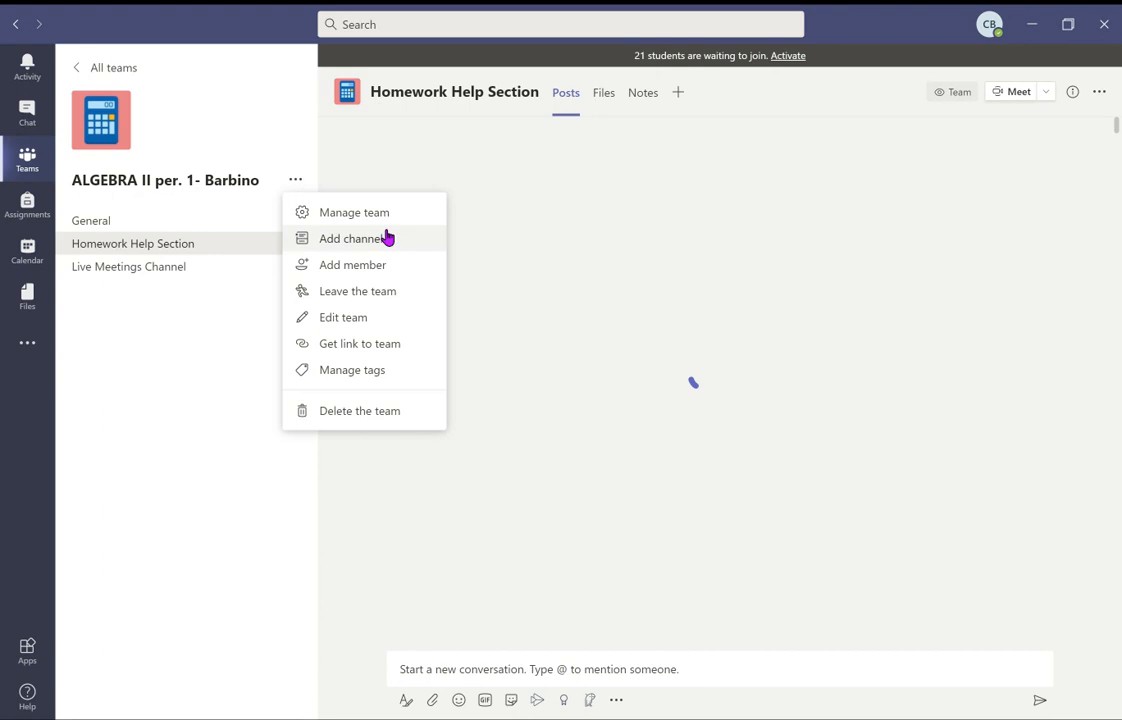
{"action": "left_click", "coordinate": [413, 238]}
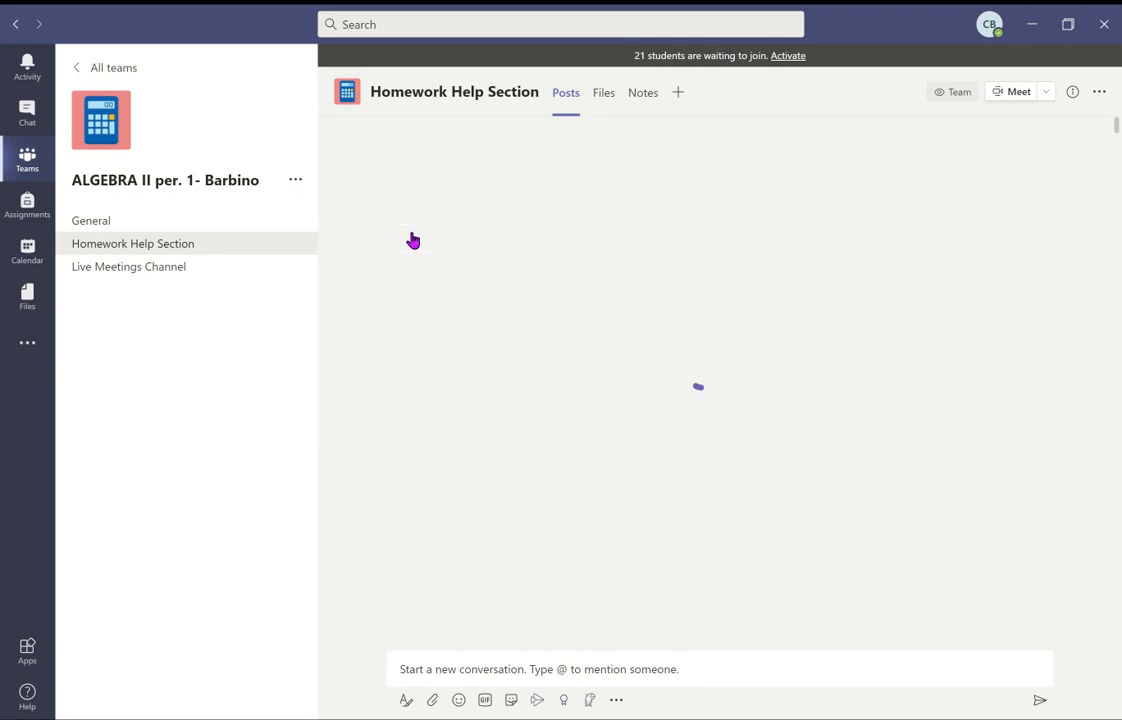
{"action": "type", "text": "Tea"}
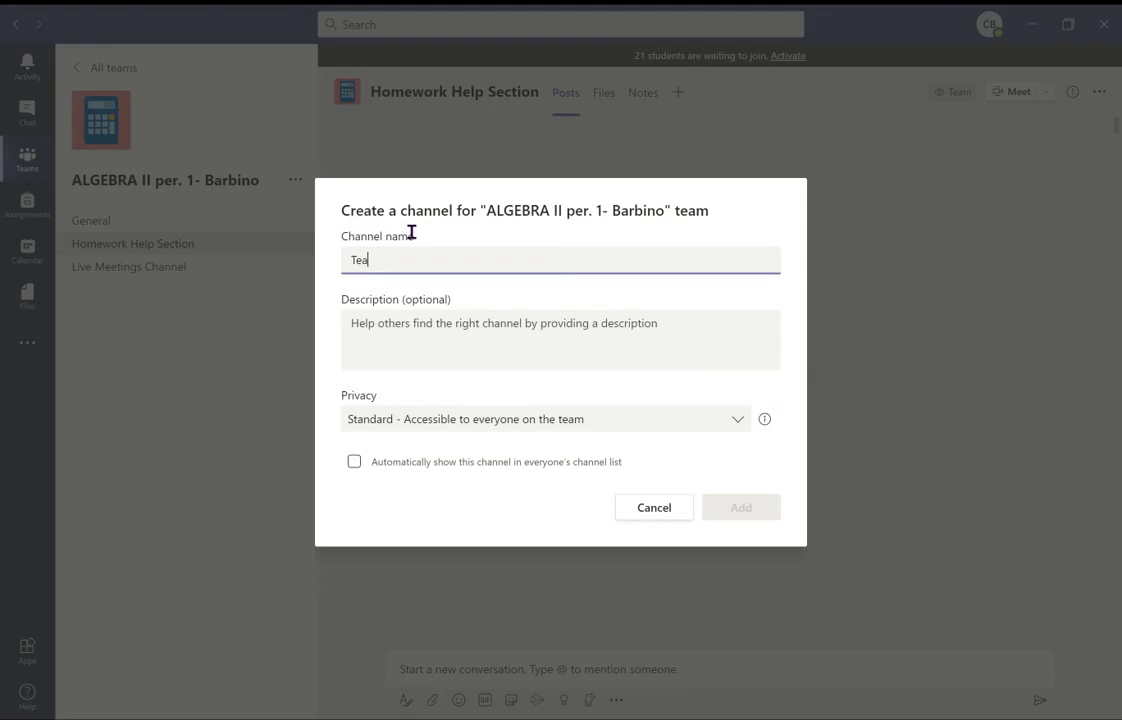
{"action": "type", "text": "ms/Tech"}
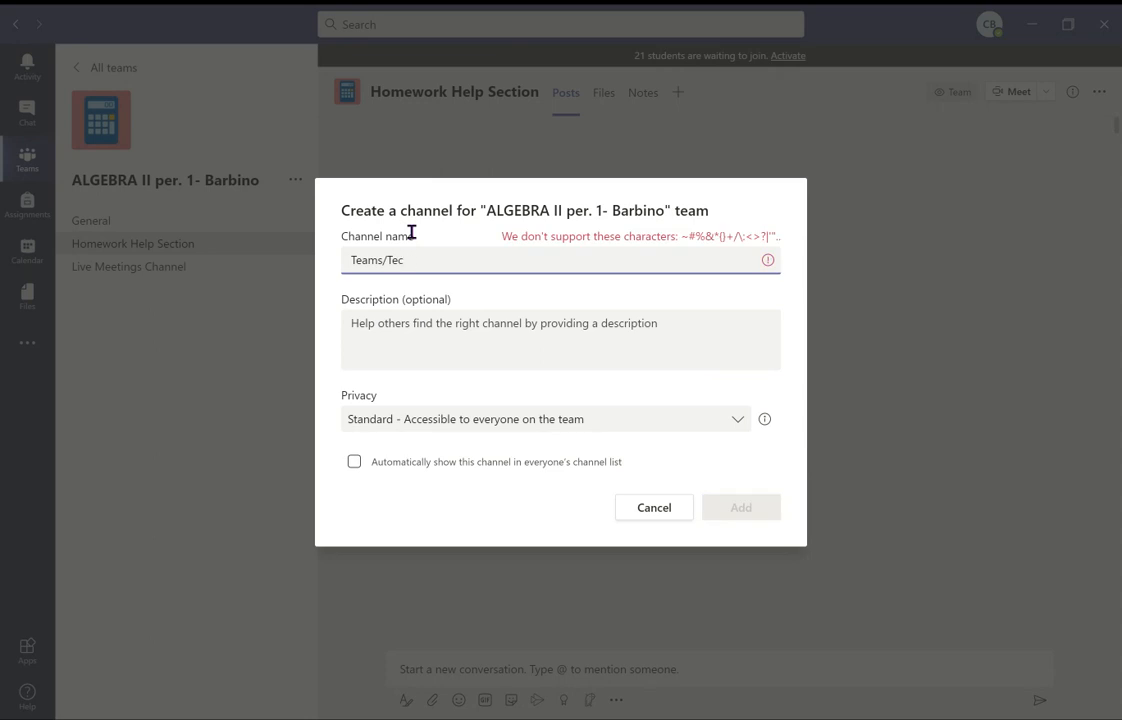
{"action": "key", "text": "BackSpace"}
{"action": "key", "text": "BackSpace"}
{"action": "key", "text": "BackSpace"}
{"action": "type", "text": "and Tech "}
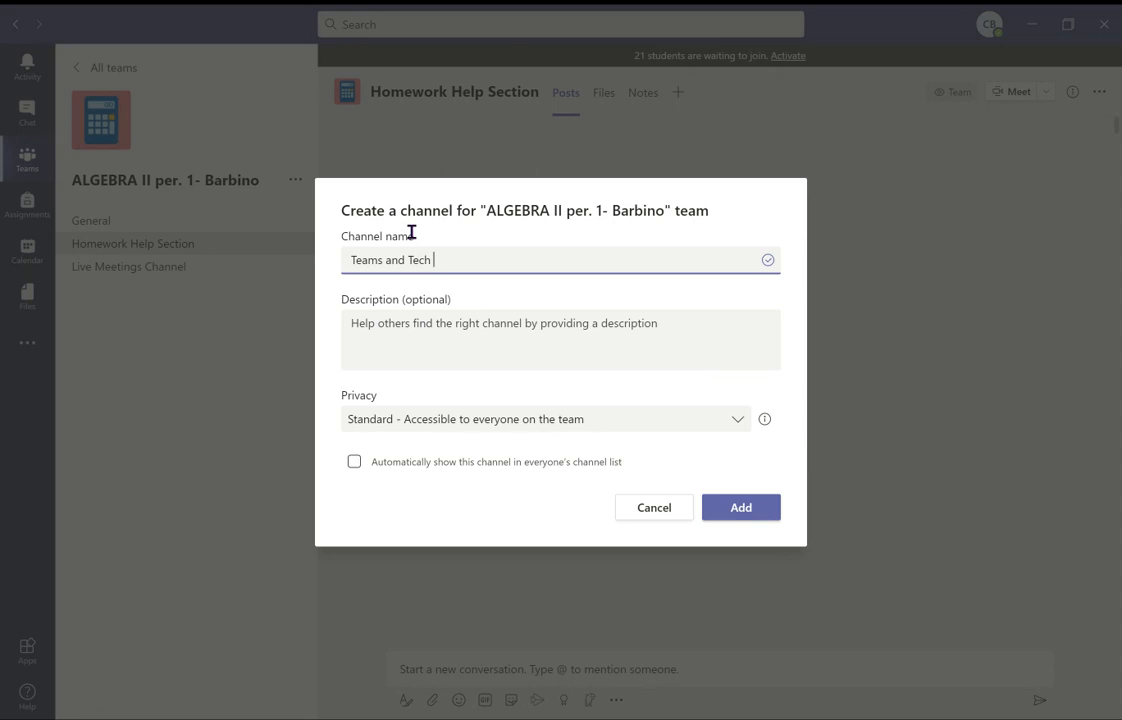
{"action": "type", "text": "Help Section"}
{"action": "left_click", "coordinate": [408, 461]}
{"action": "left_click", "coordinate": [741, 507]}
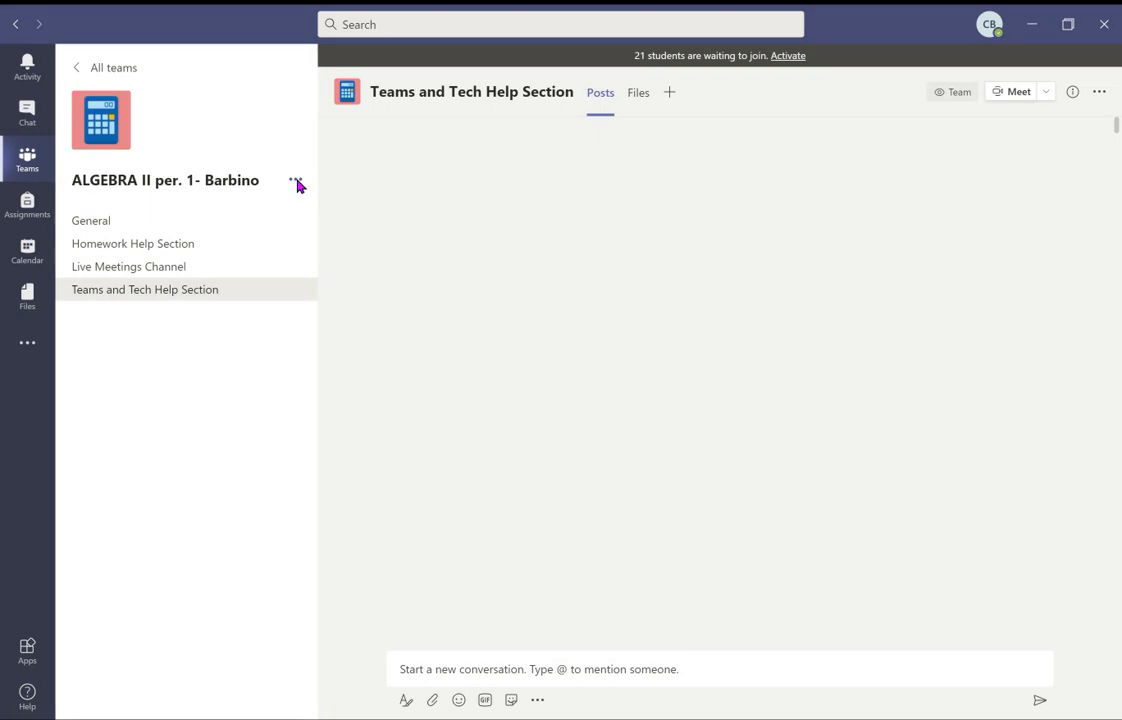
- Add a channel named "Unit 1- Functions and Factoring" and show it automatically in everyone's channel list
{"action": "left_click", "coordinate": [296, 182]}
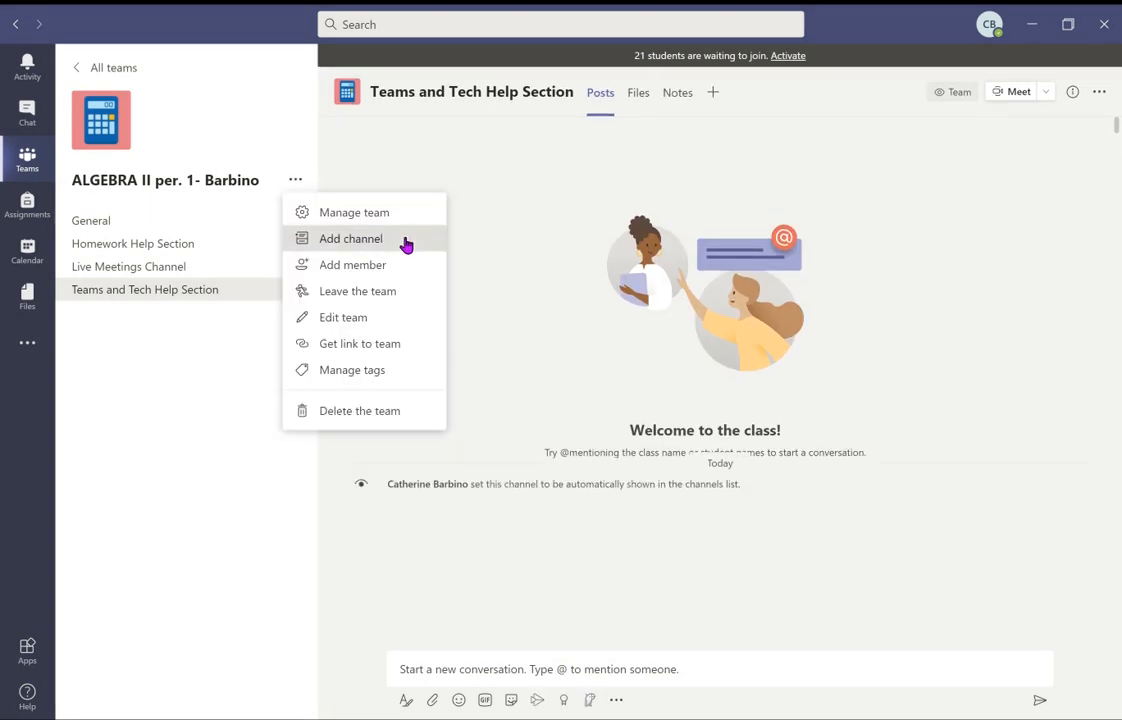
{"action": "left_click", "coordinate": [406, 240]}
{"action": "type", "text": "Unit "}
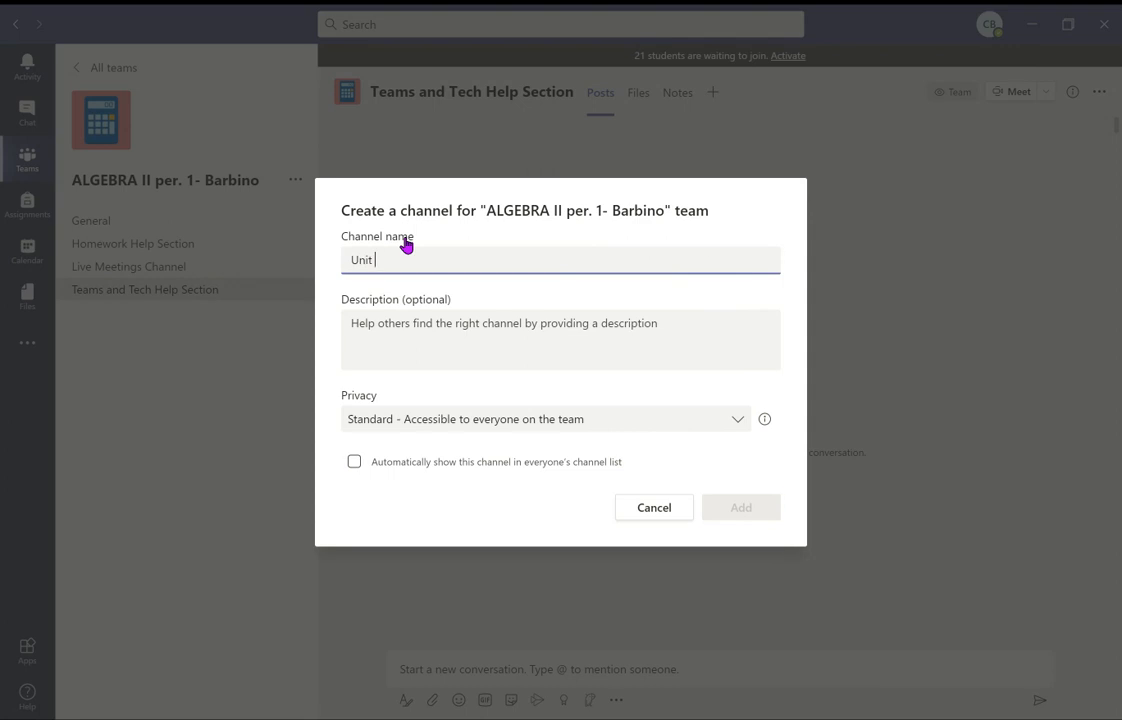
{"action": "type", "text": "1-"}
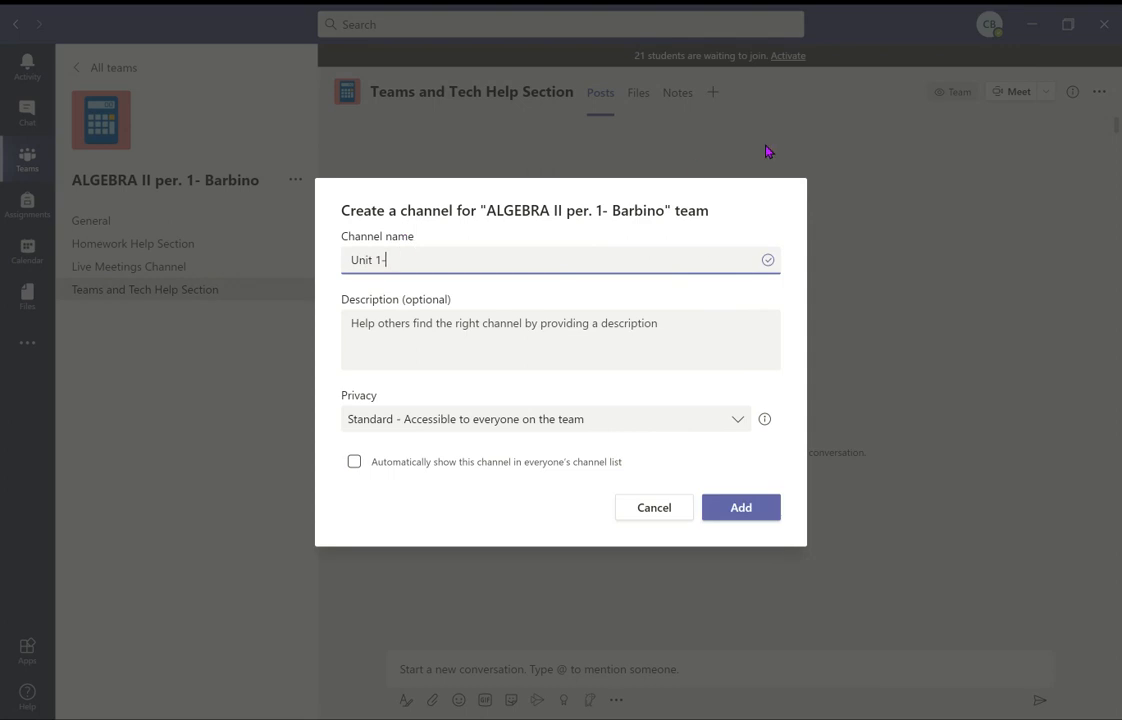
{"action": "type", "text": " Functions and Factoring"}
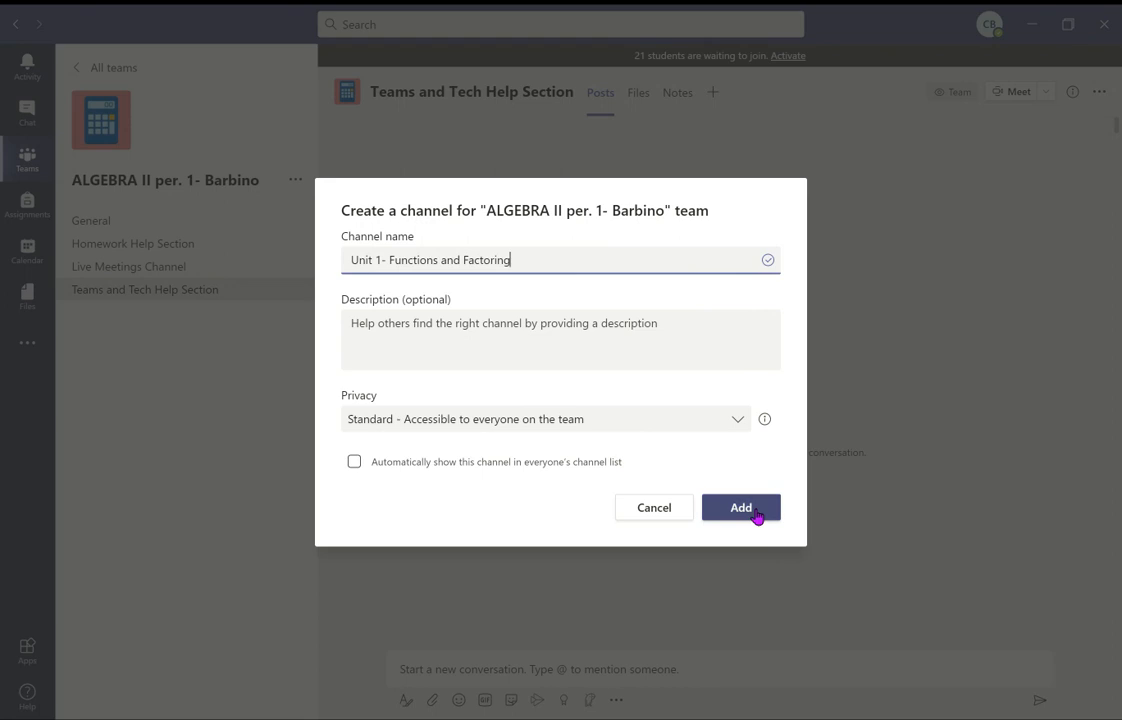
{"action": "left_click", "coordinate": [573, 462]}
{"action": "left_click", "coordinate": [752, 509]}
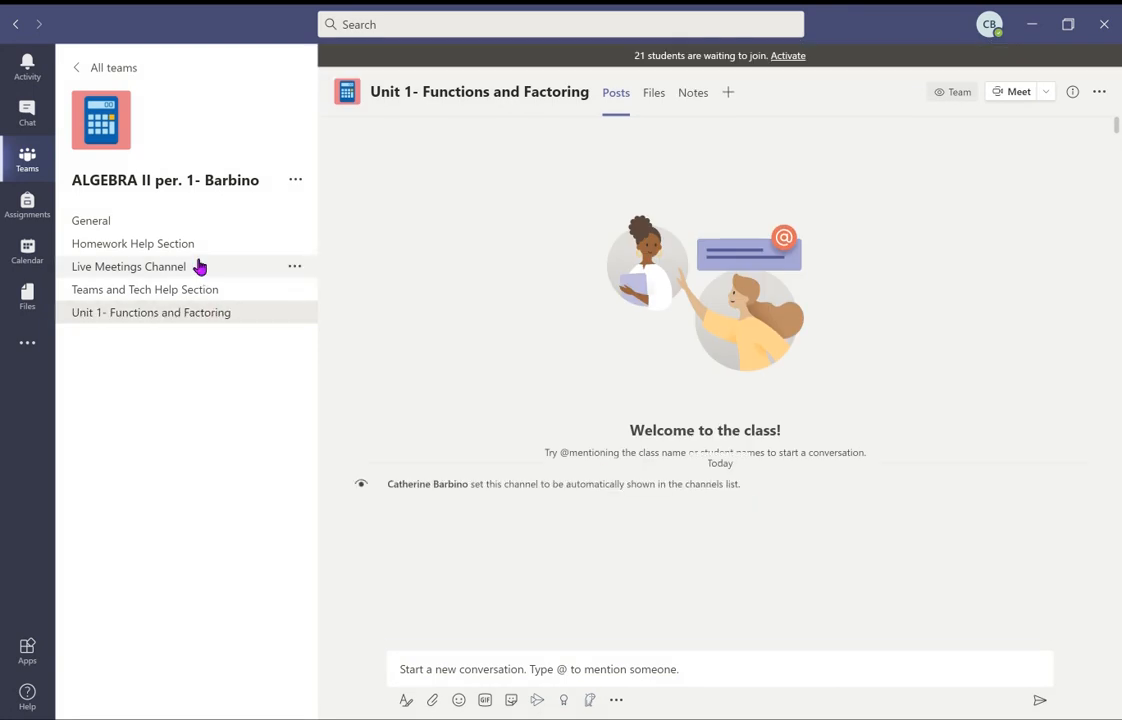
- Turn on channel moderation for the Live Meetings Channel
{"action": "left_click", "coordinate": [192, 252]}
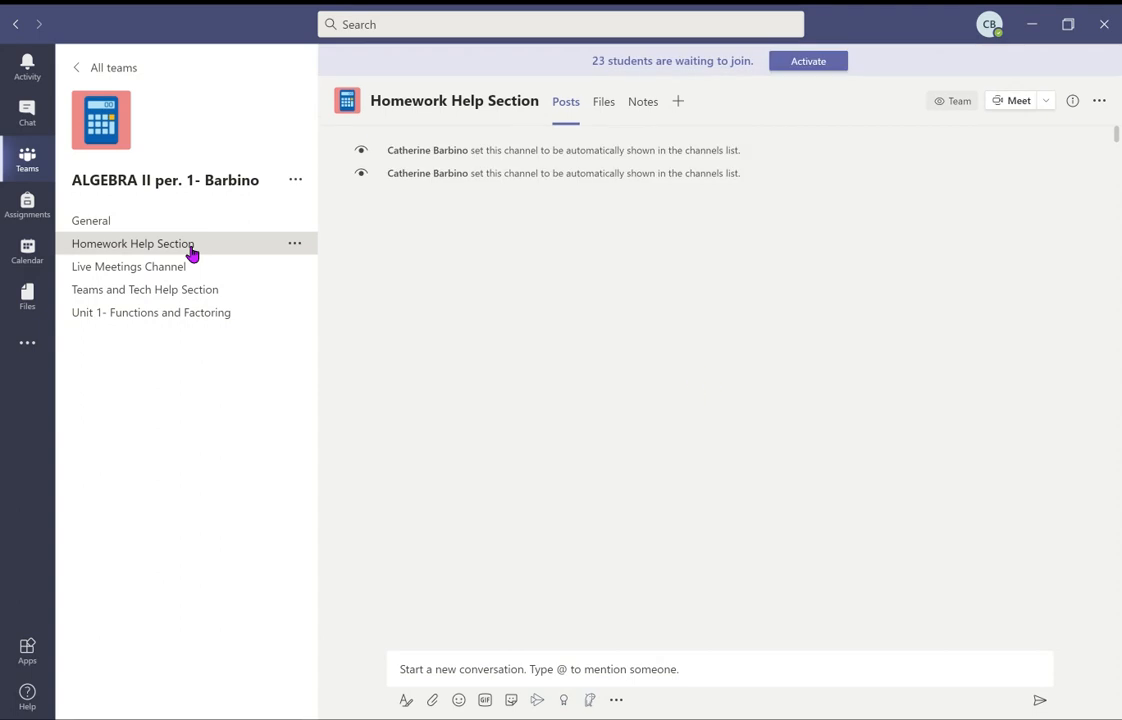
{"action": "left_click", "coordinate": [296, 268]}
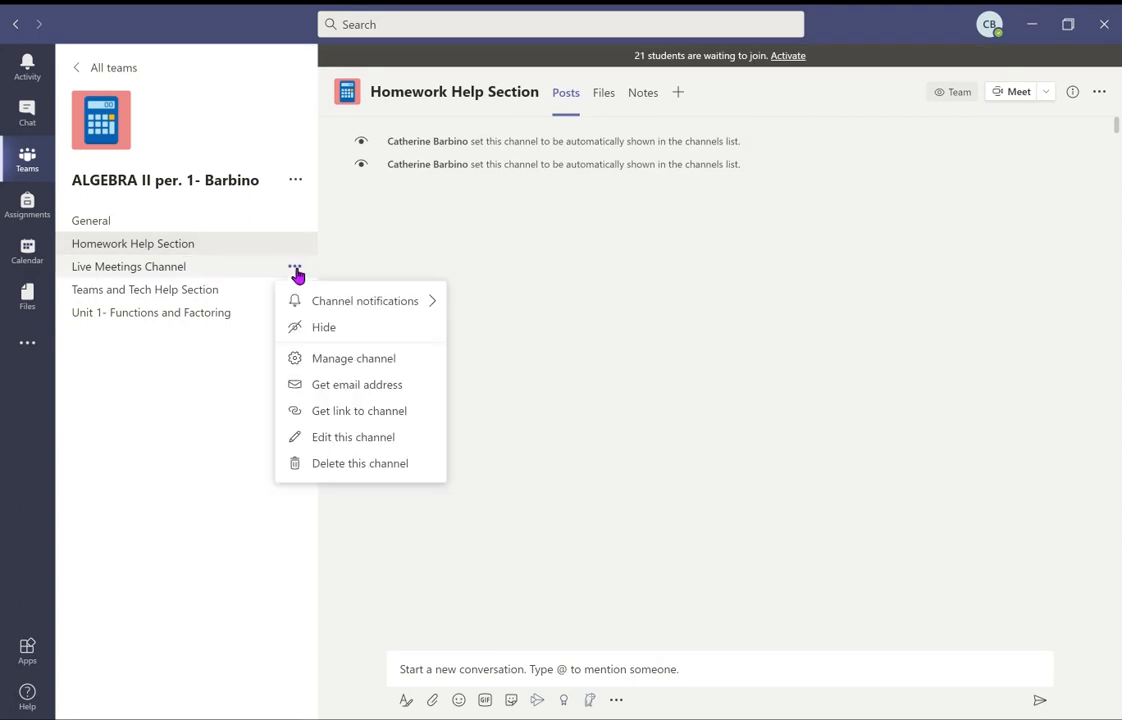
{"action": "mouse_move", "coordinate": [385, 309]}
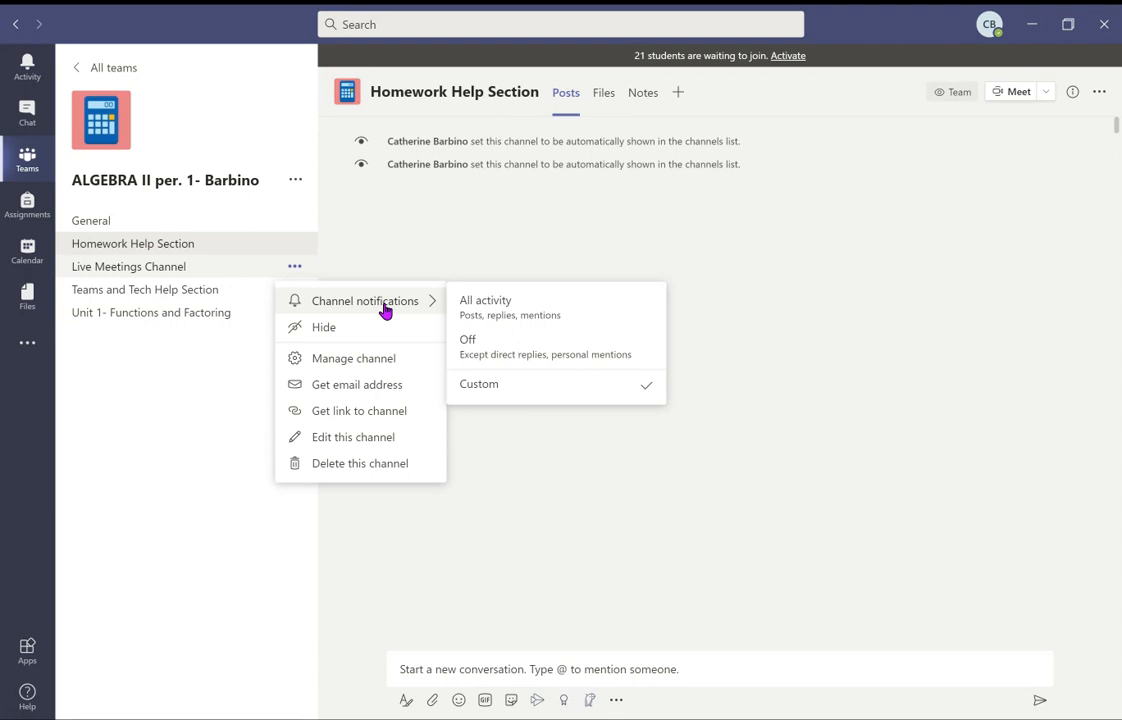
{"action": "left_click", "coordinate": [190, 273]}
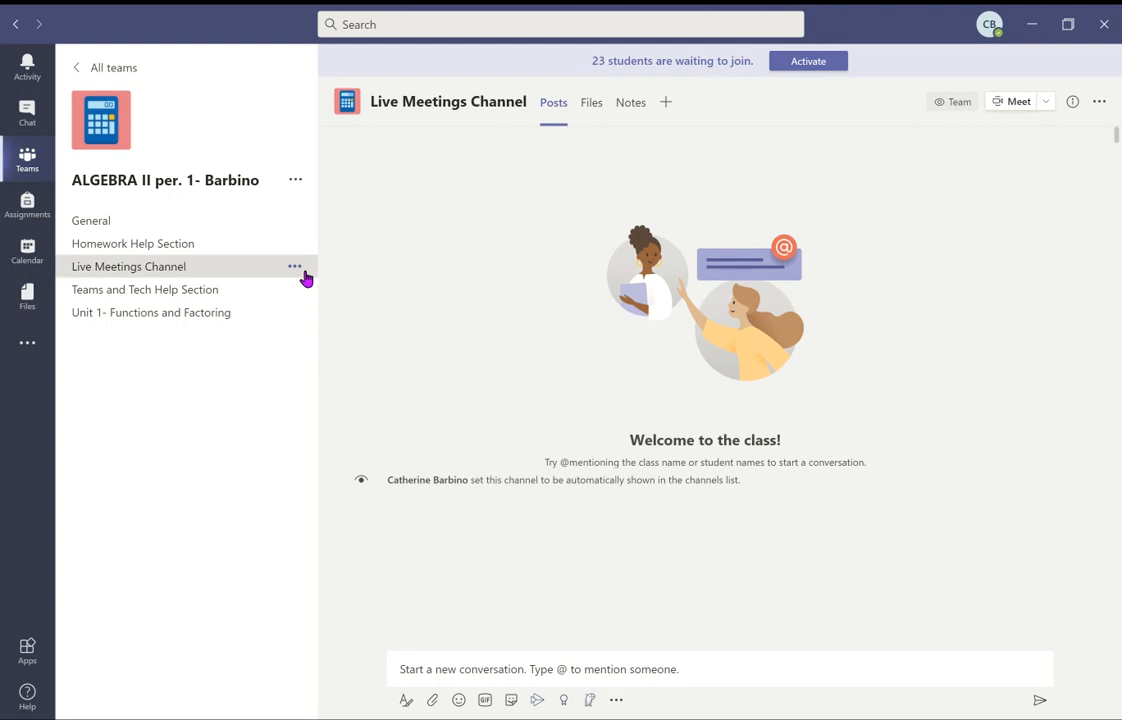
{"action": "left_click", "coordinate": [303, 272]}
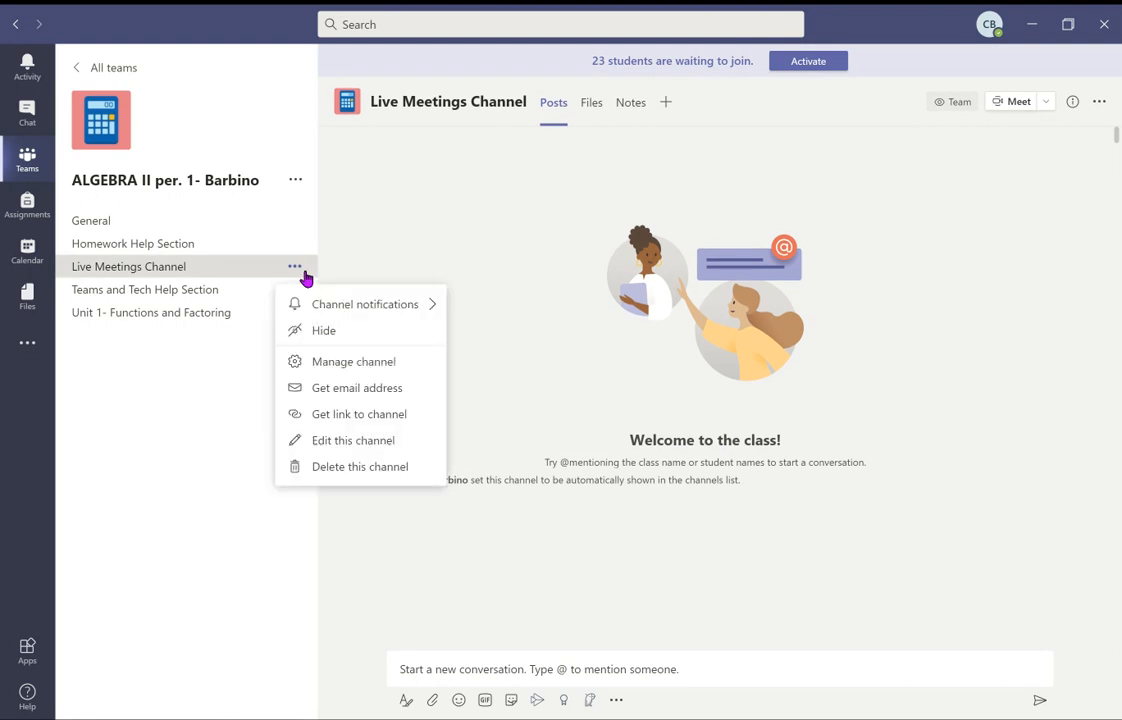
{"action": "left_click", "coordinate": [380, 369]}
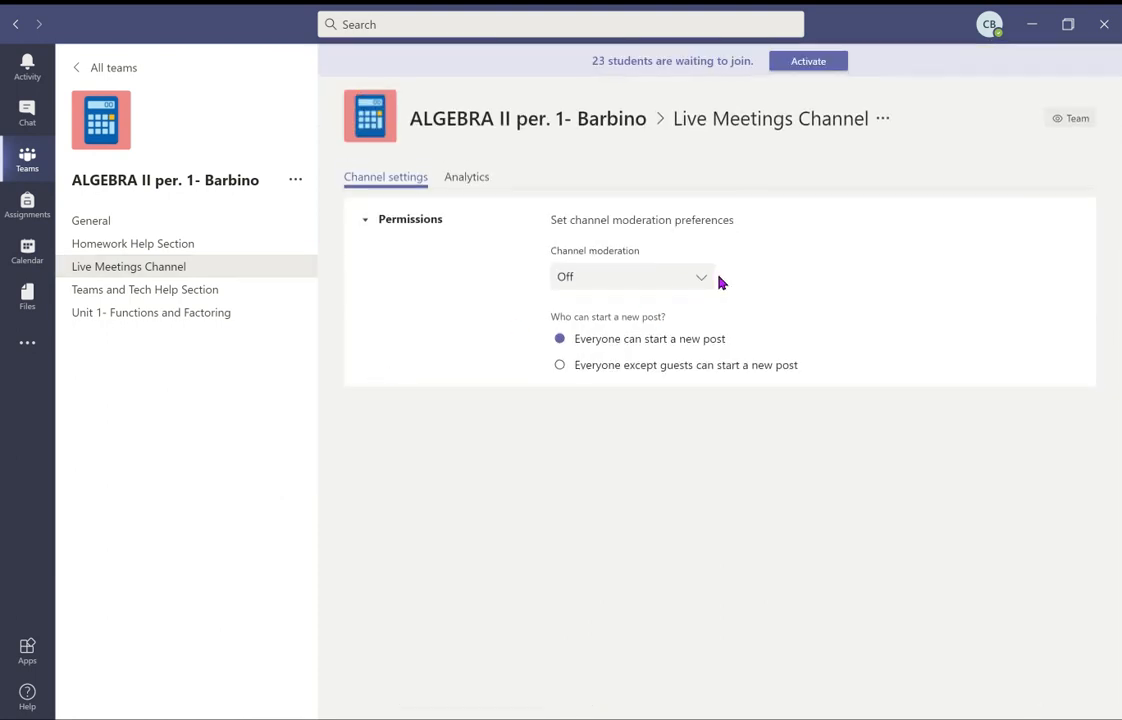
{"action": "left_click", "coordinate": [673, 272]}
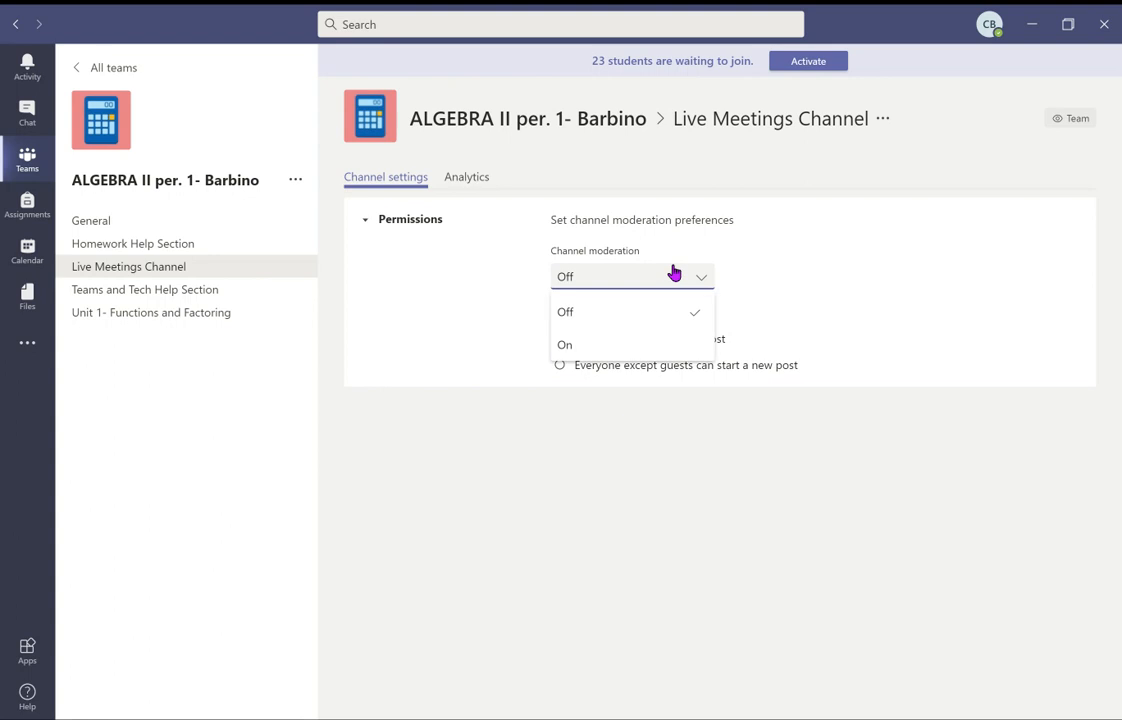
{"action": "left_click", "coordinate": [655, 345]}
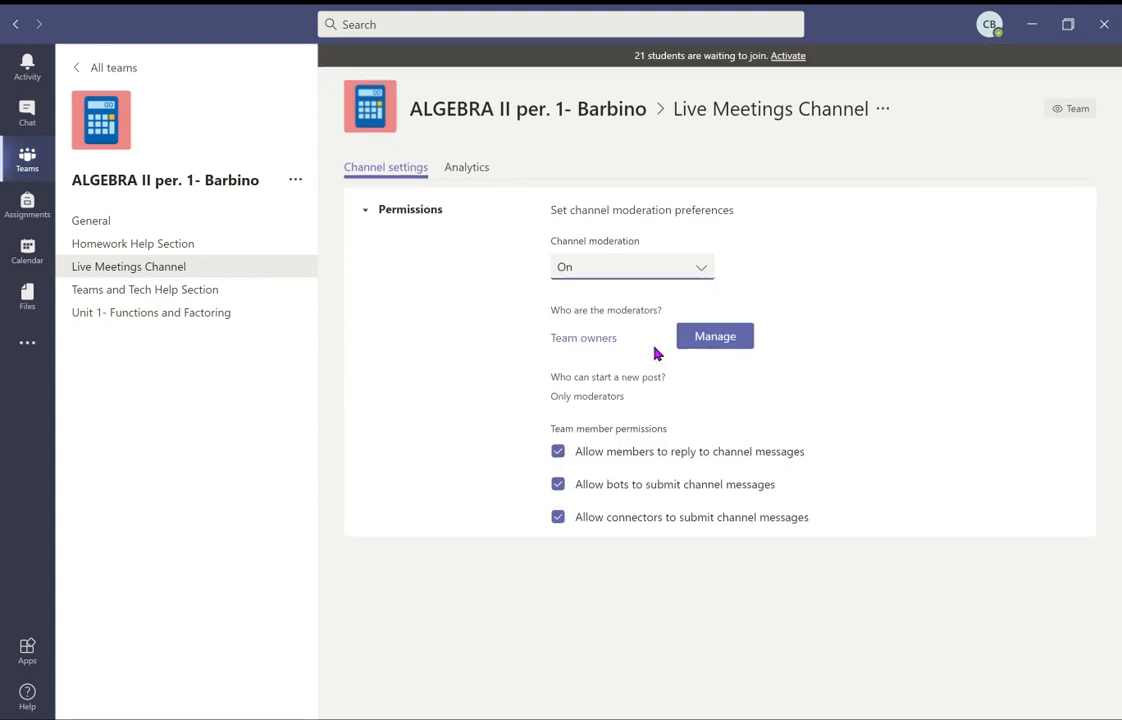
- Disallow member replies, bot messages and connector messages in the Live Meetings Channel's team member permissions
{"action": "left_click", "coordinate": [612, 354]}
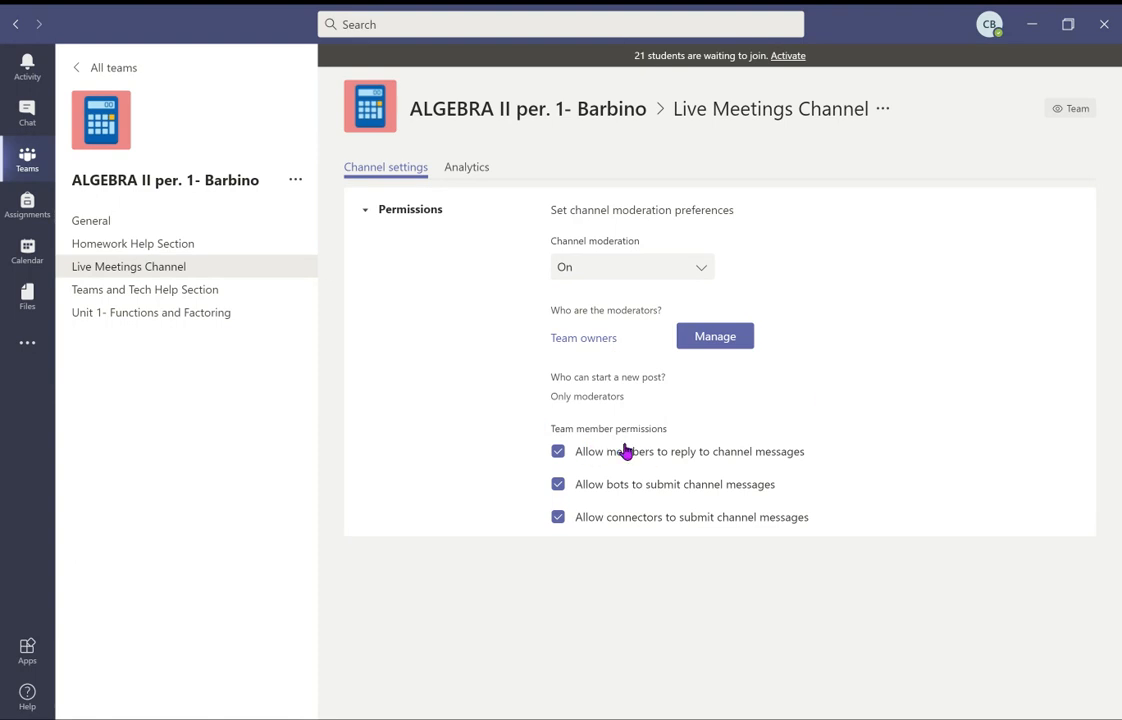
{"action": "left_click", "coordinate": [559, 455]}
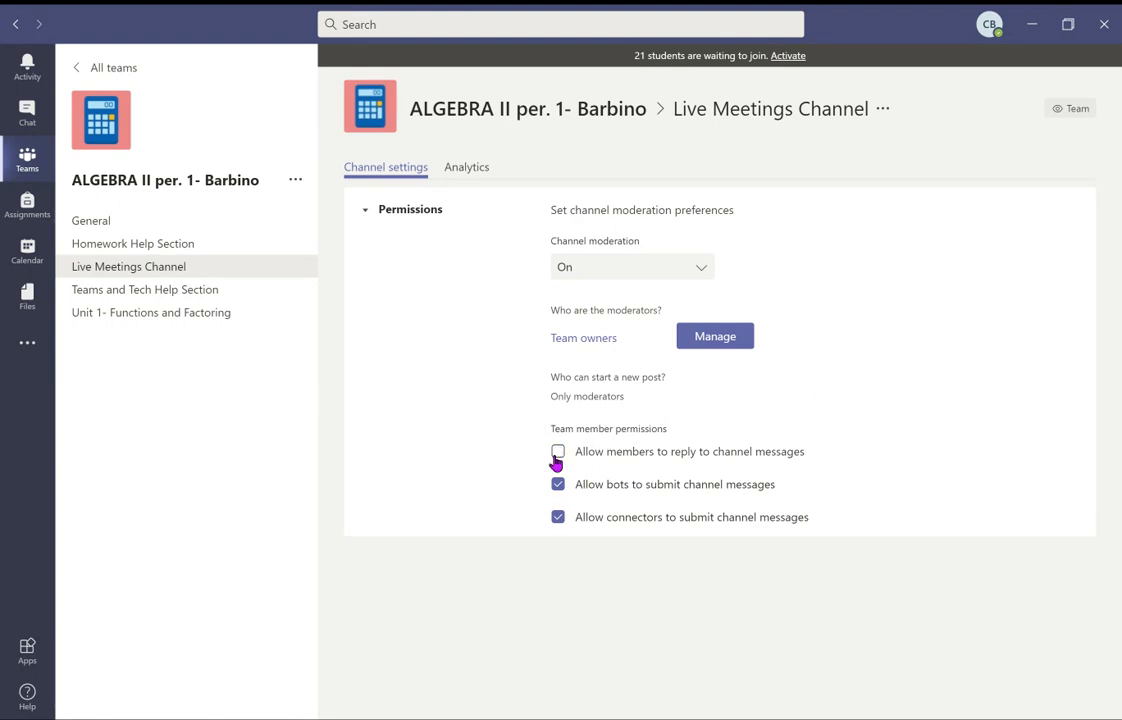
{"action": "left_click", "coordinate": [559, 518]}
{"action": "left_click", "coordinate": [557, 487]}
- Turn on channel moderation for the Unit 1- Functions and Factoring channel
{"action": "left_click", "coordinate": [296, 316]}
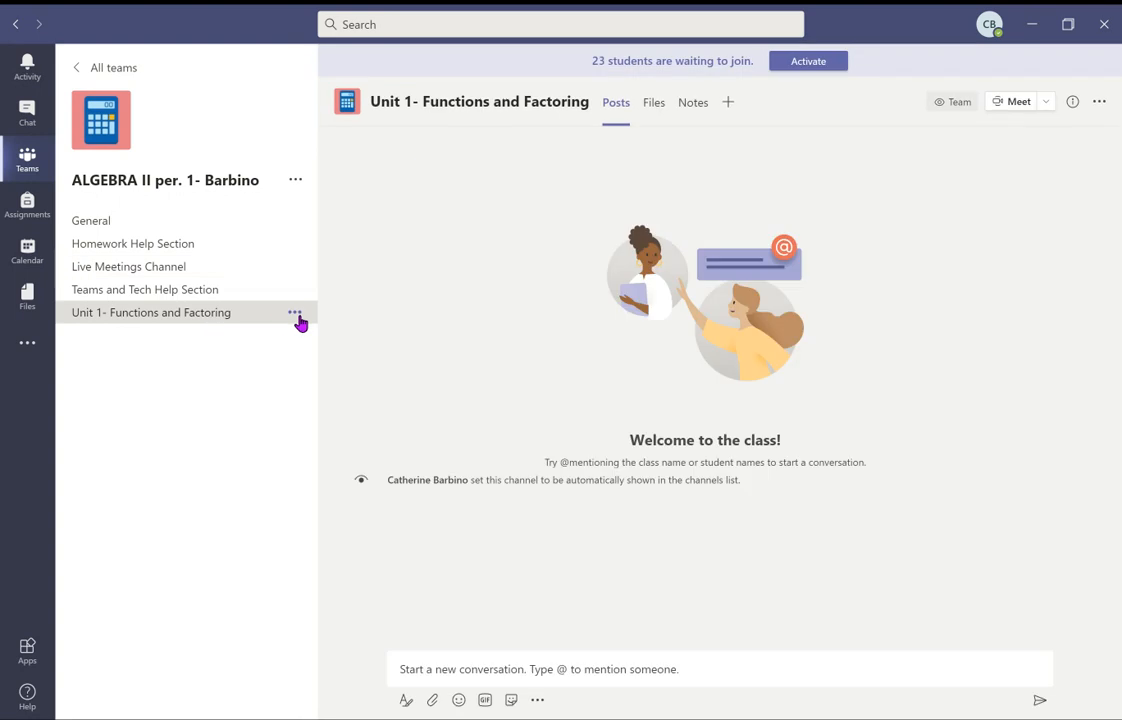
{"action": "left_click", "coordinate": [299, 319]}
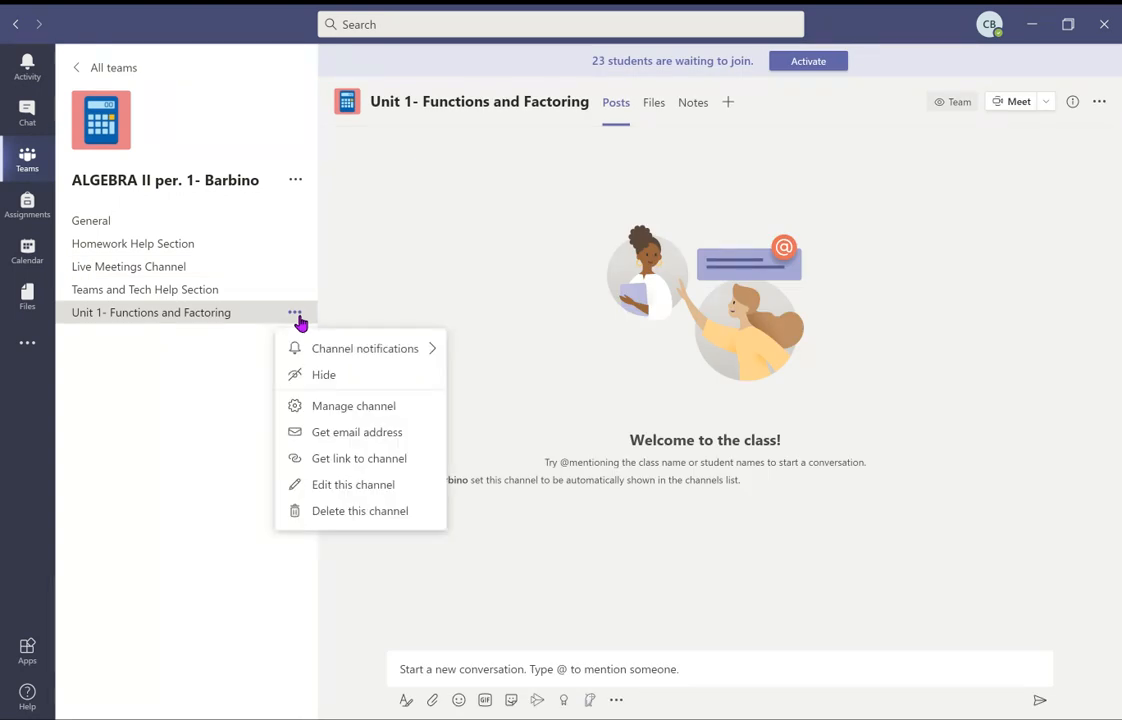
{"action": "left_click", "coordinate": [366, 406]}
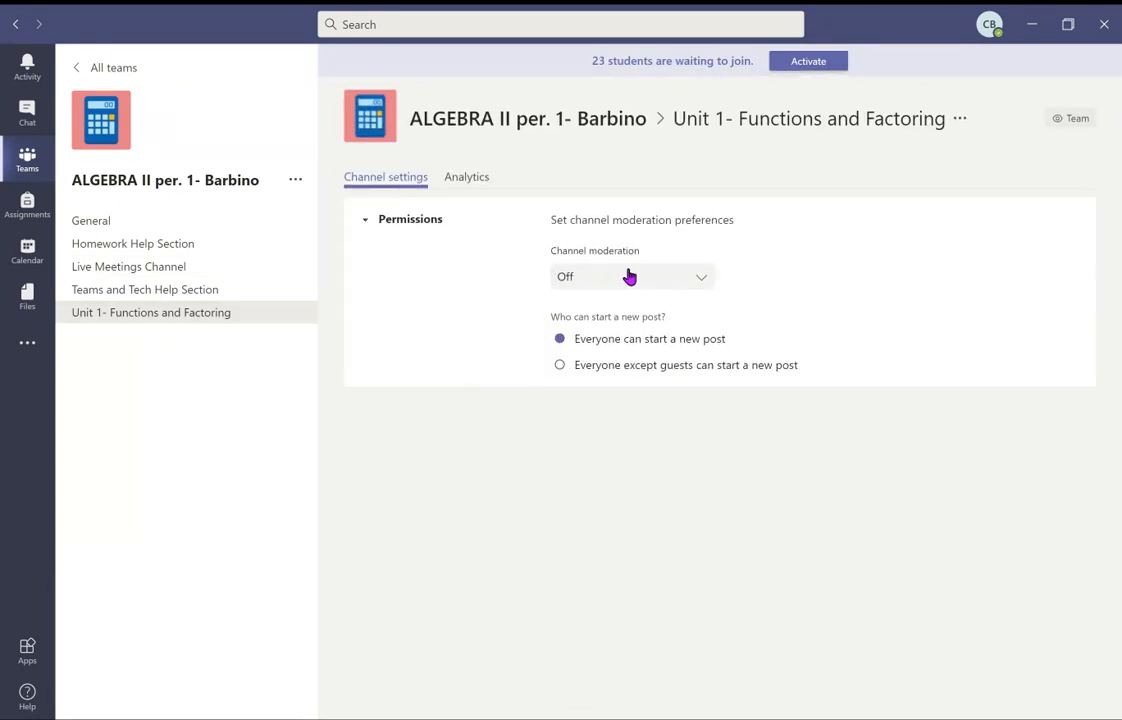
{"action": "left_click", "coordinate": [629, 277]}
{"action": "left_click", "coordinate": [628, 350]}
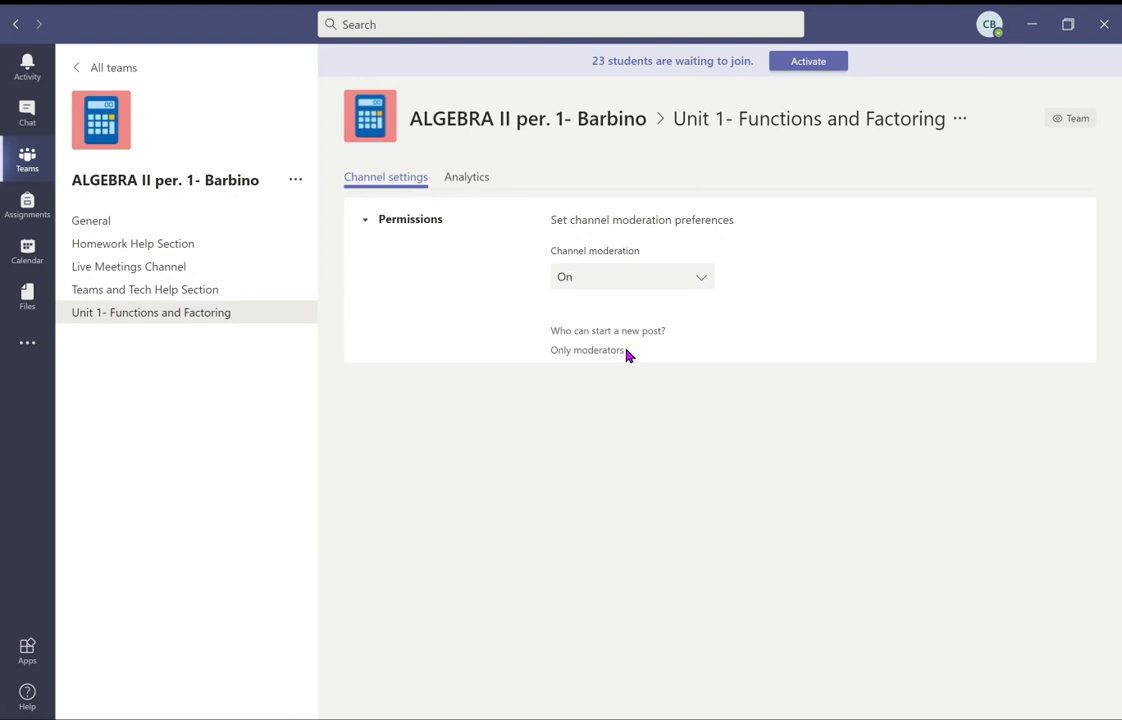
- Disallow member replies, bot messages and connector messages in the Unit 1- Functions and Factoring channel's permissions
{"action": "left_click", "coordinate": [558, 452]}
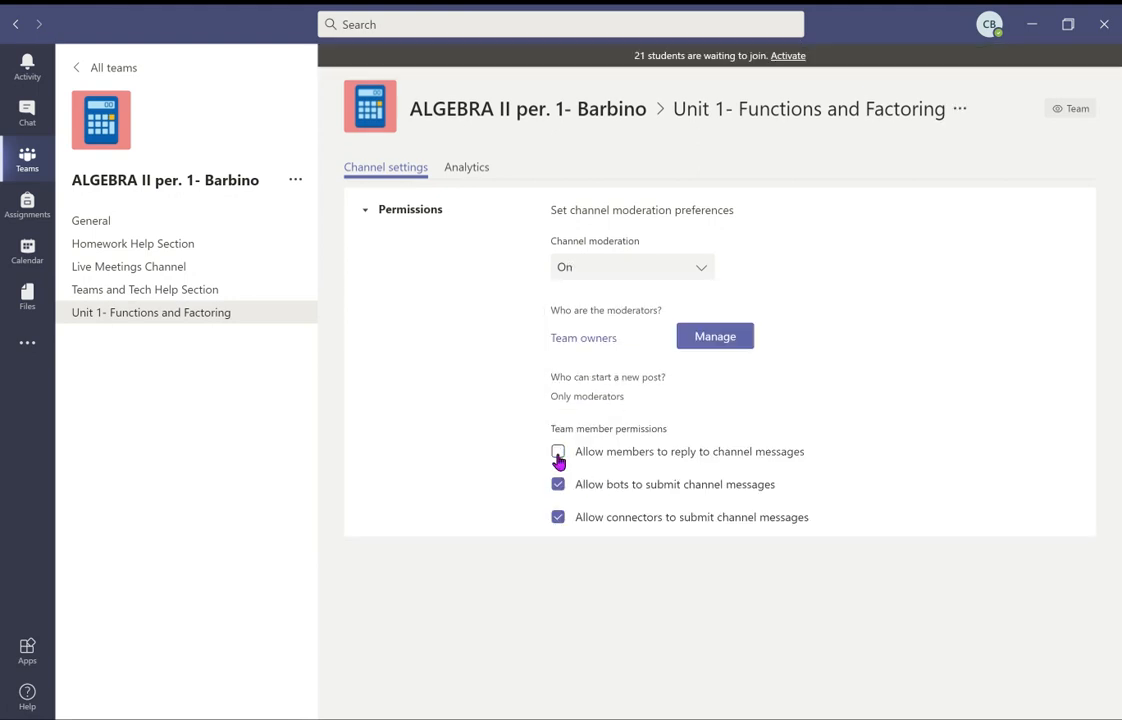
{"action": "left_click", "coordinate": [559, 486]}
{"action": "left_click", "coordinate": [558, 518]}
{"action": "left_click", "coordinate": [559, 486]}
- Find the Insights app for the General channel, add it to the team and dismiss its tab setup
{"action": "left_click", "coordinate": [182, 294]}
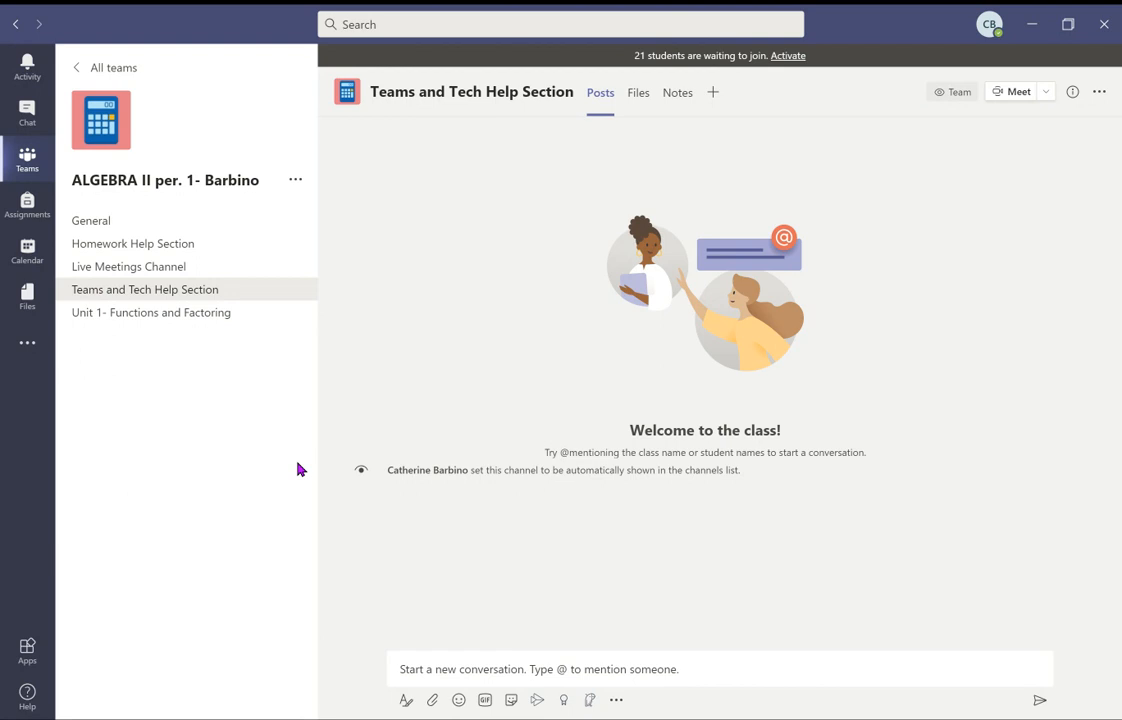
{"action": "left_click", "coordinate": [124, 224]}
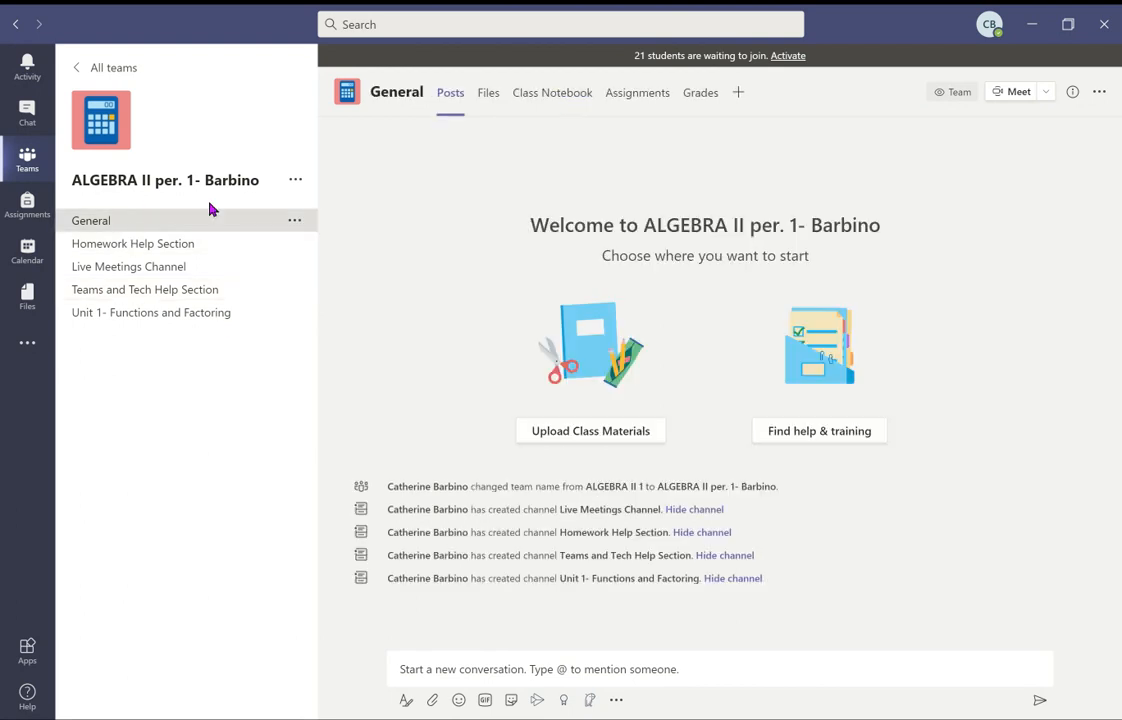
{"action": "left_click", "coordinate": [737, 95]}
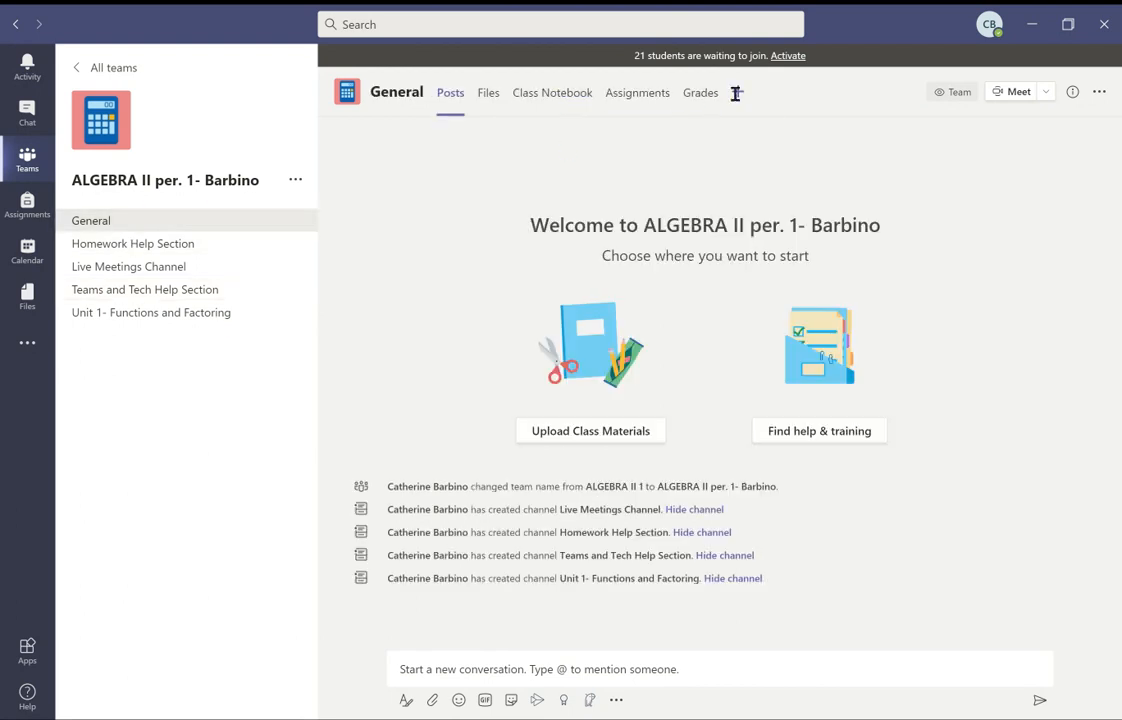
{"action": "type", "text": "insights"}
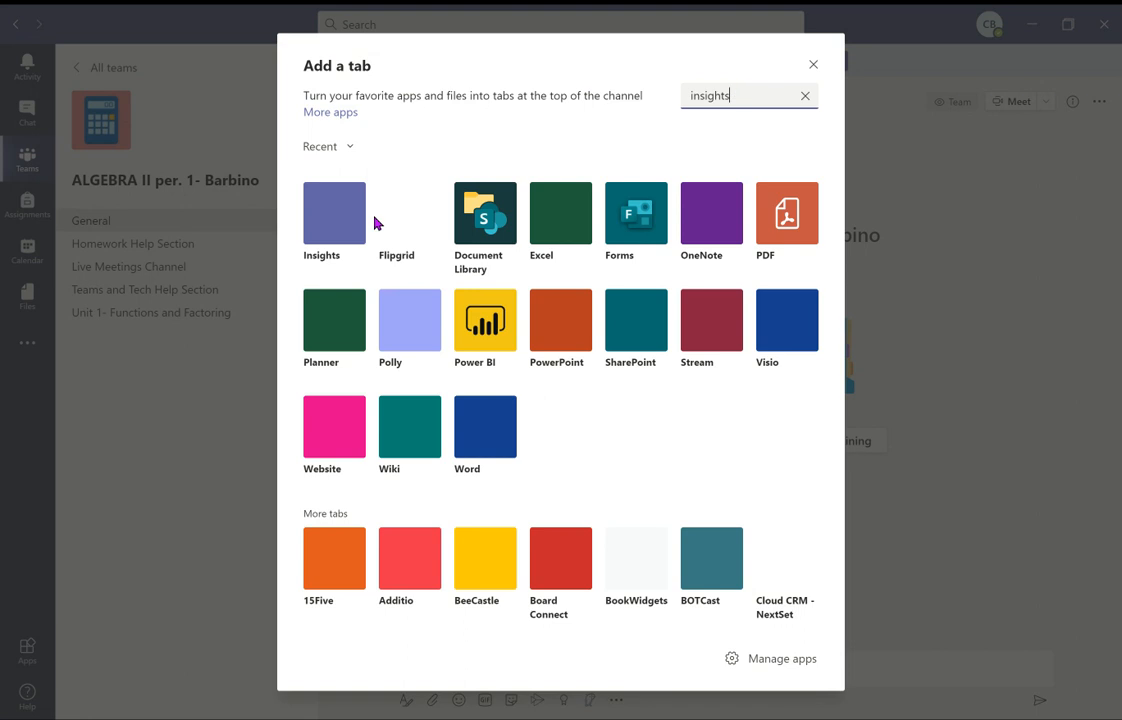
{"action": "left_click", "coordinate": [345, 220]}
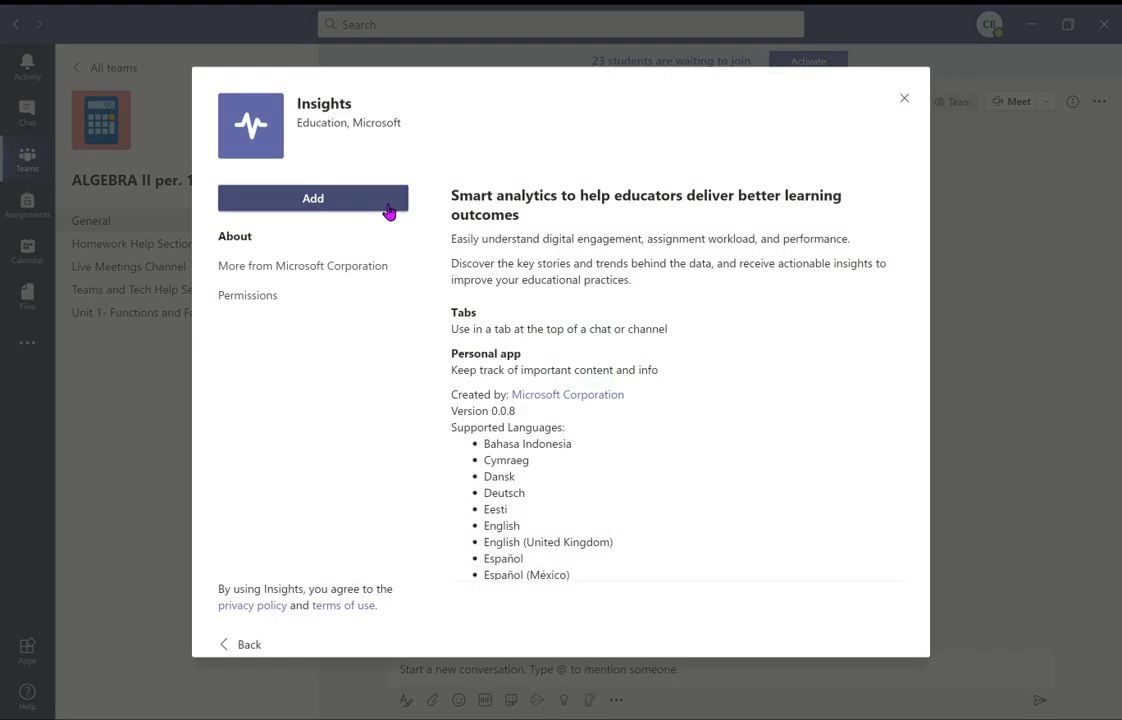
{"action": "left_click", "coordinate": [389, 209]}
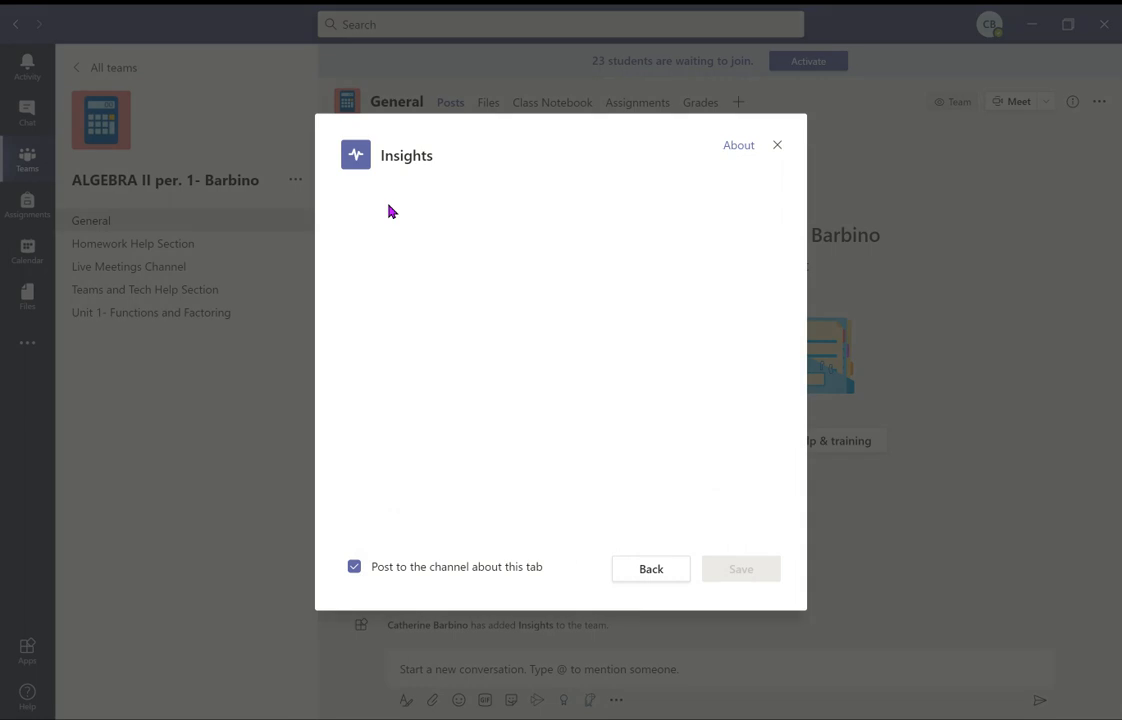
{"action": "left_click", "coordinate": [356, 576]}
{"action": "left_click", "coordinate": [777, 146]}
- Add an Insights tab to the General channel without posting about it to the channel
{"action": "left_click", "coordinate": [739, 102]}
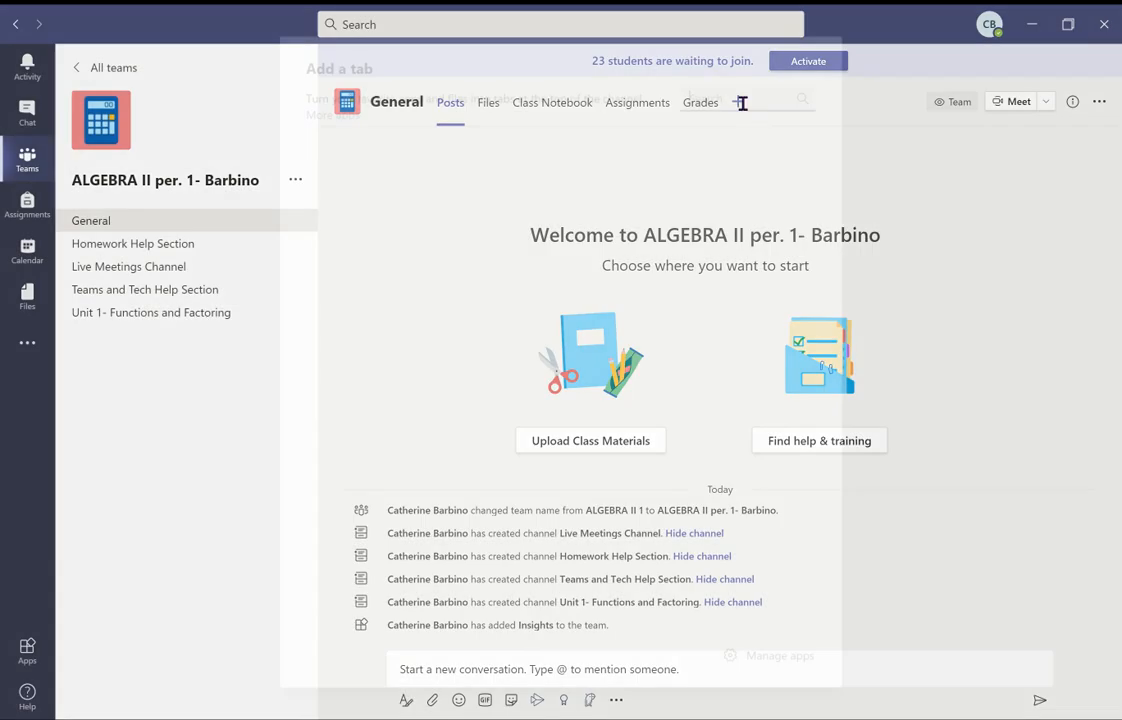
{"action": "type", "text": "insights"}
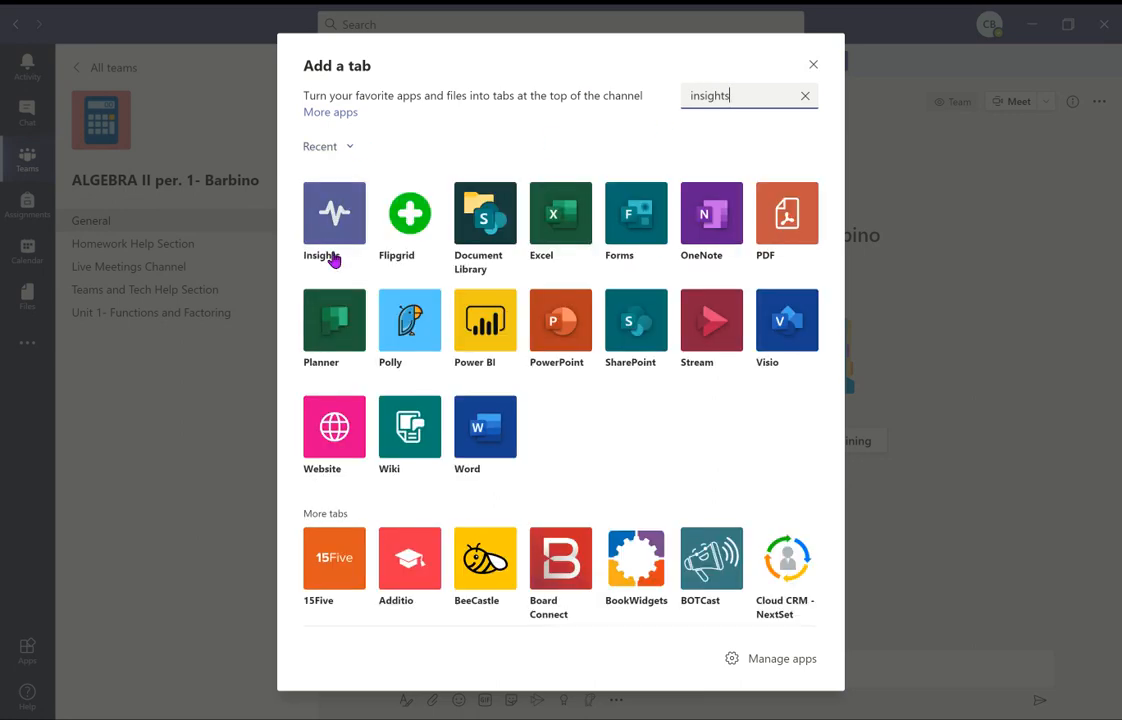
{"action": "left_click", "coordinate": [333, 257]}
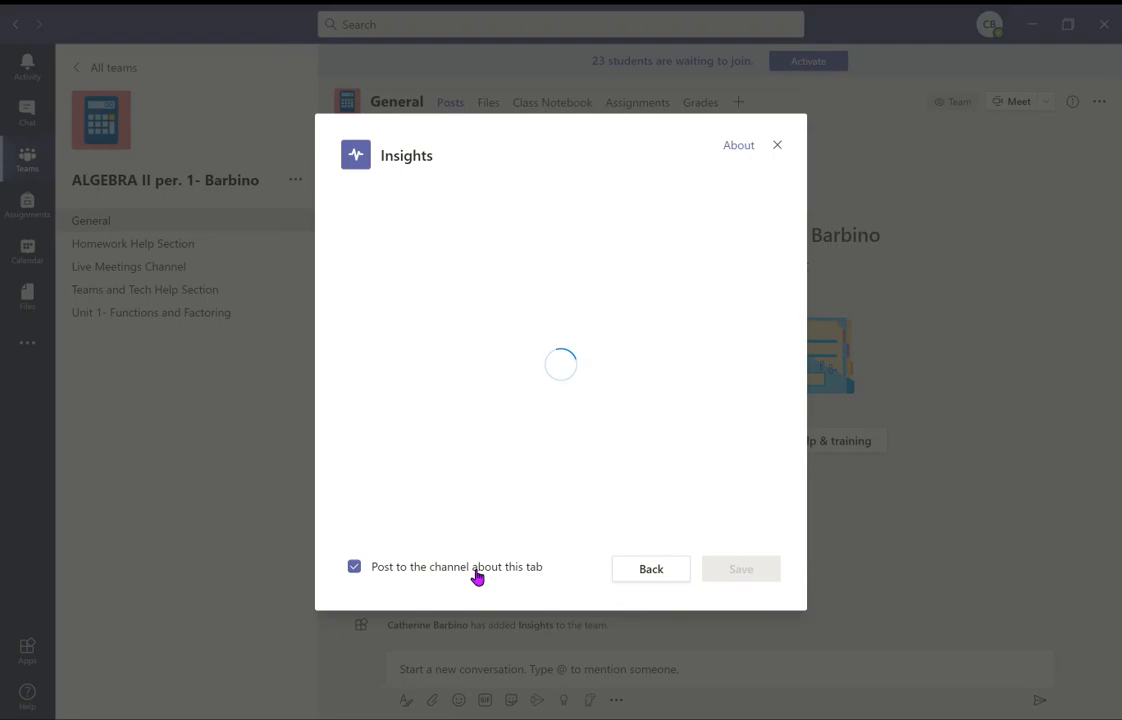
{"action": "left_click", "coordinate": [477, 577]}
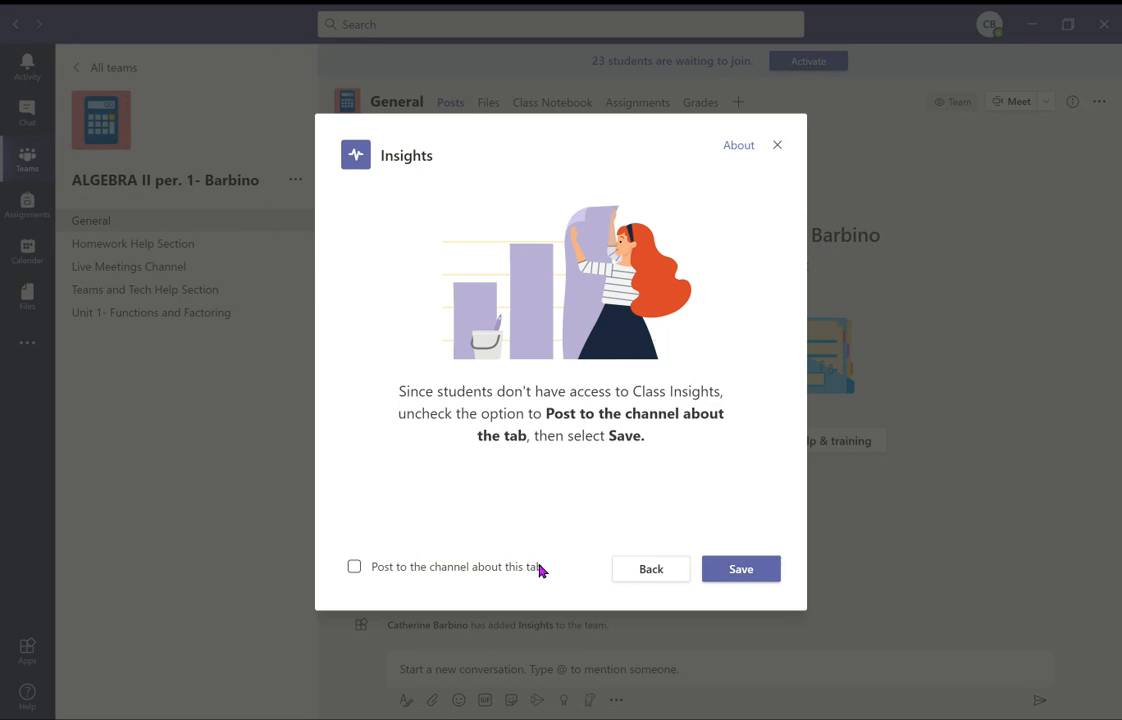
{"action": "left_click", "coordinate": [742, 570]}
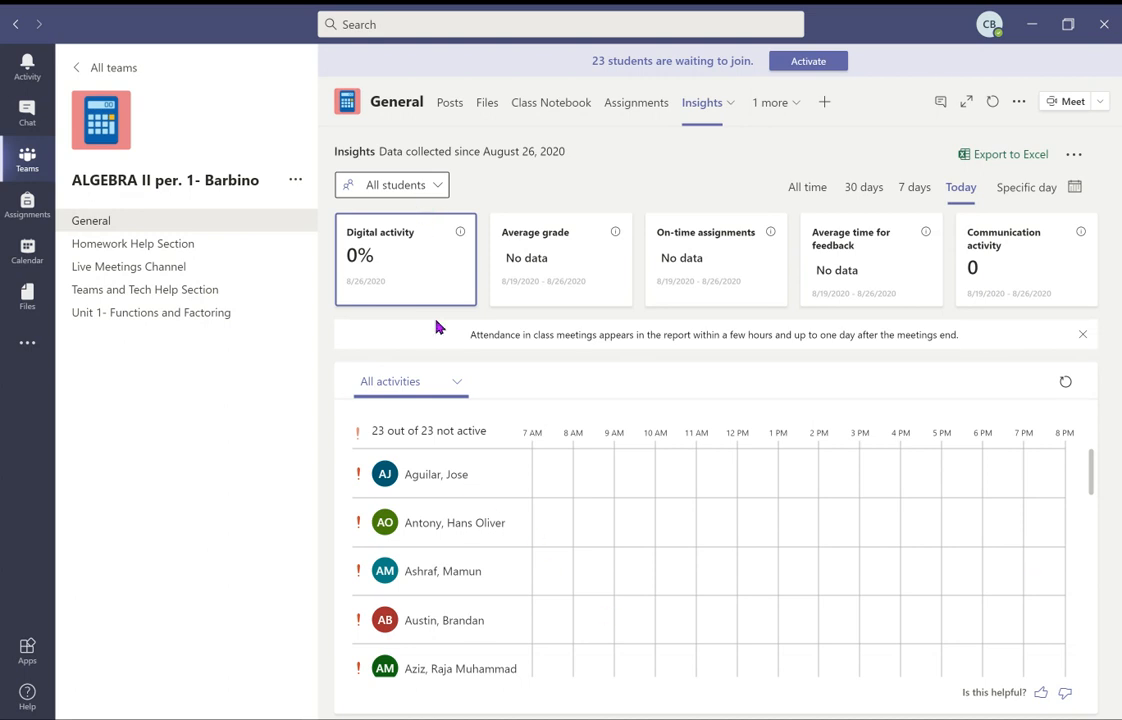
- Check the General channel's Class Notebook and return to the overview of all teams
{"action": "left_click", "coordinate": [187, 222]}
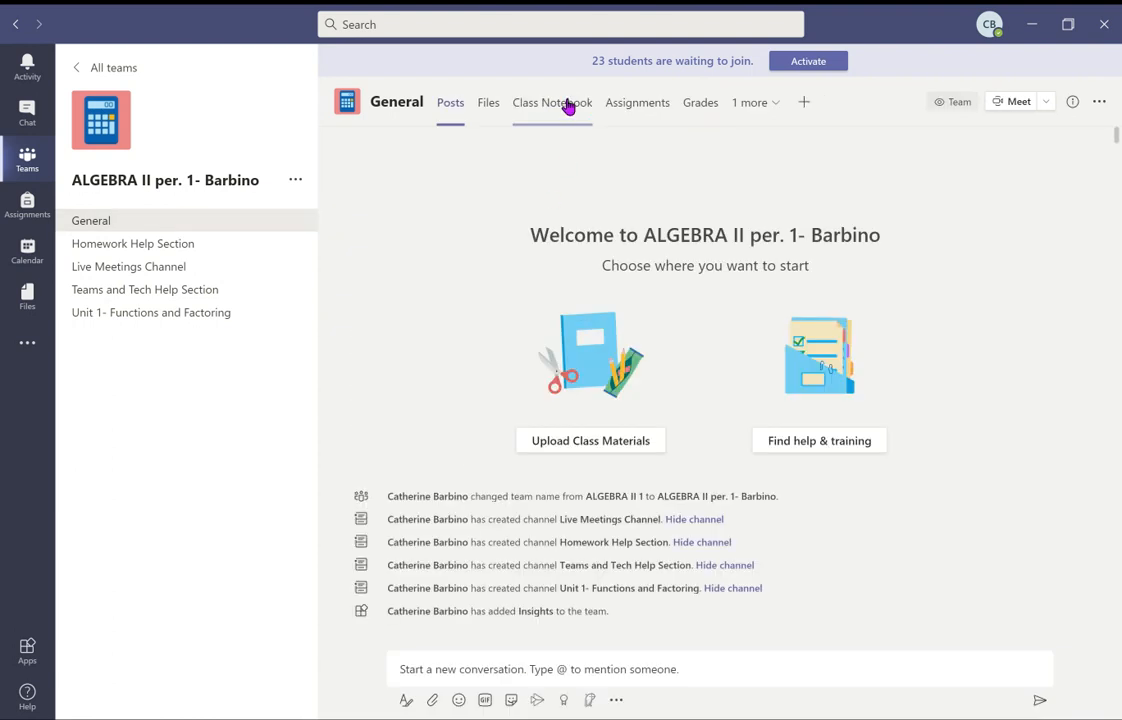
{"action": "left_click", "coordinate": [566, 106]}
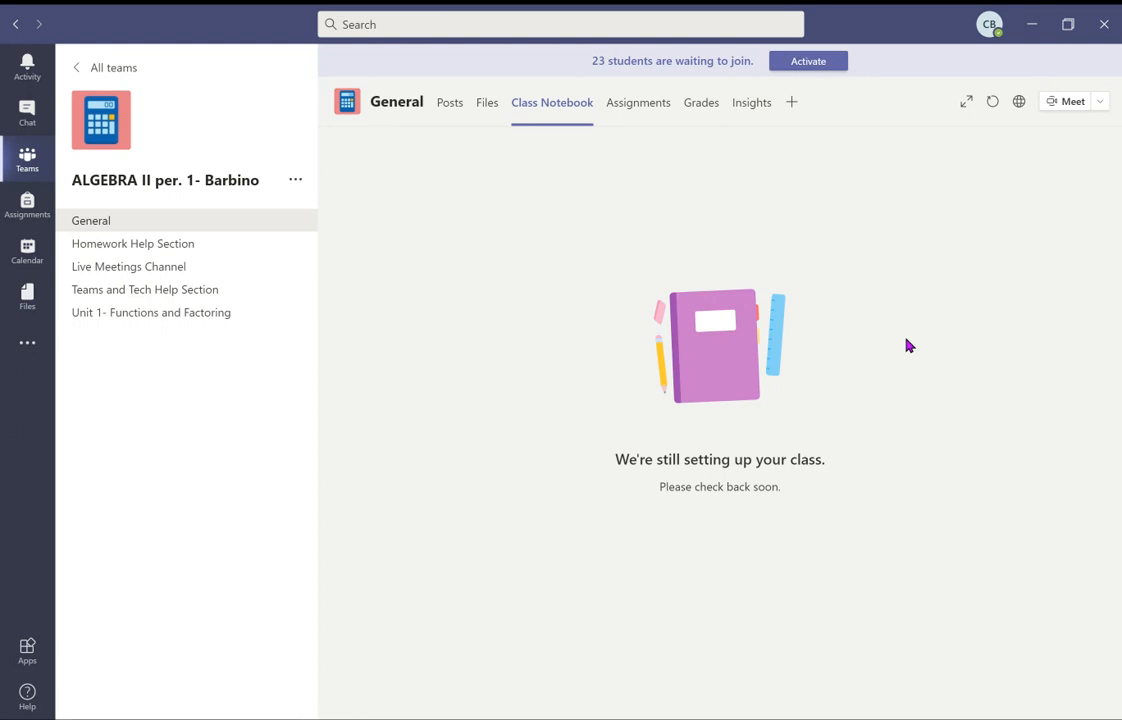
{"action": "left_click", "coordinate": [17, 171]}
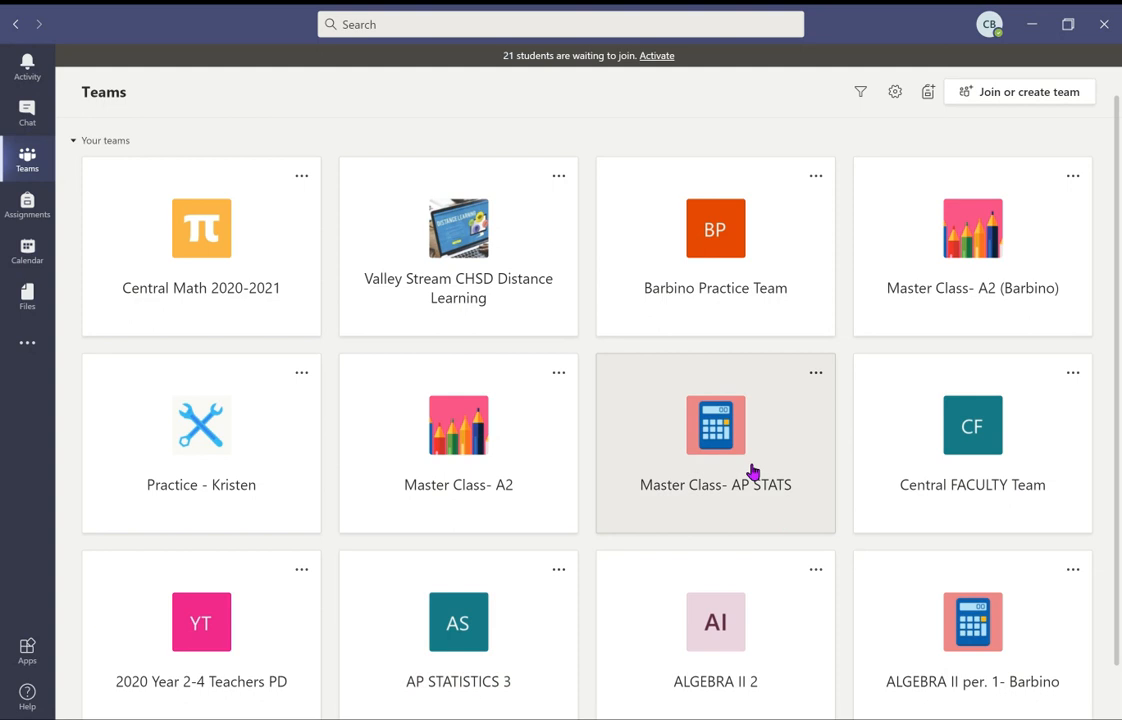